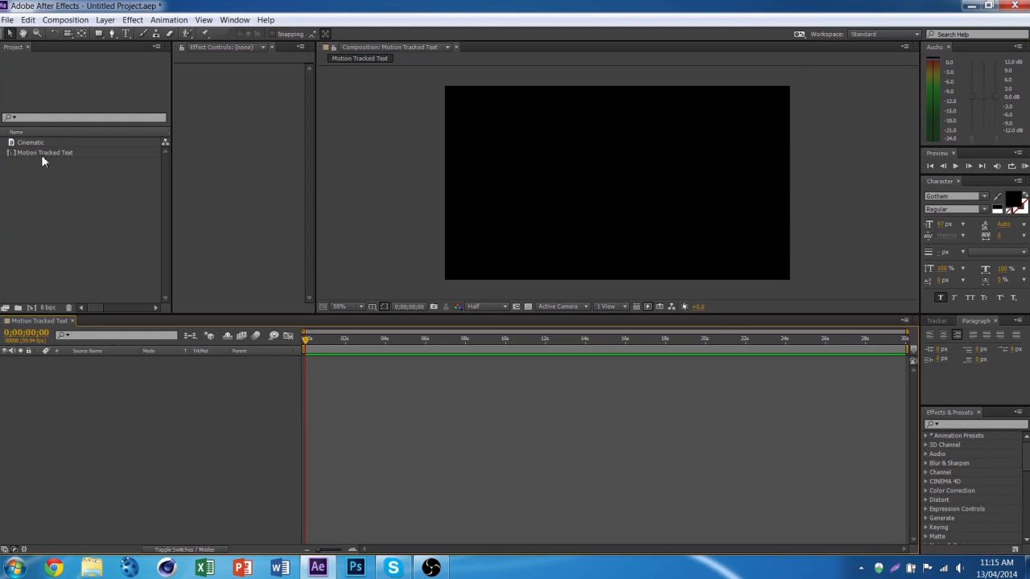
Step: Add the Cinematic clip to the Motion Tracked Text composition and align its start with time 0
left_click_drag(41, 144, 317, 377)
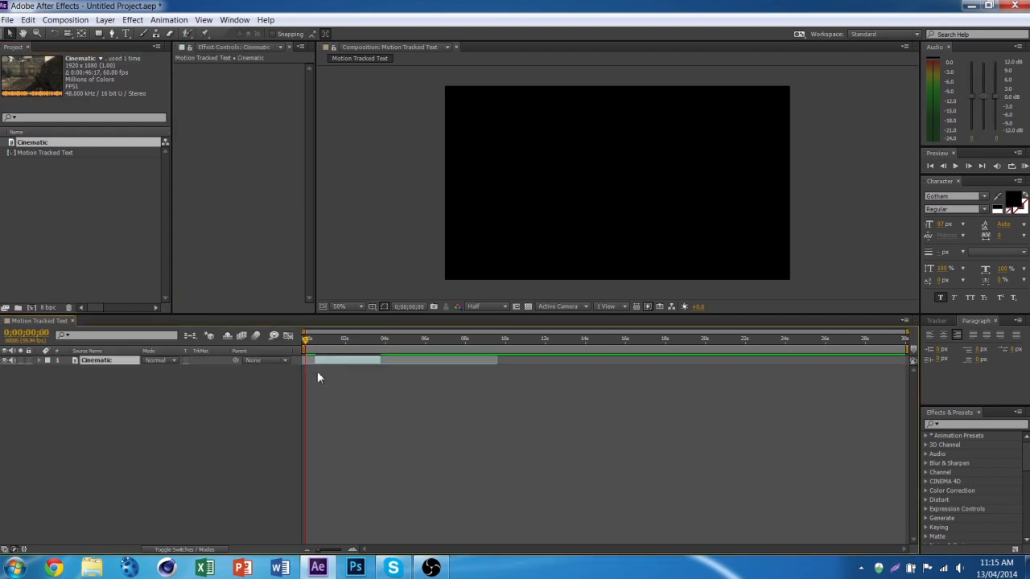
left_click(337, 366)
left_click(344, 361)
key("[")
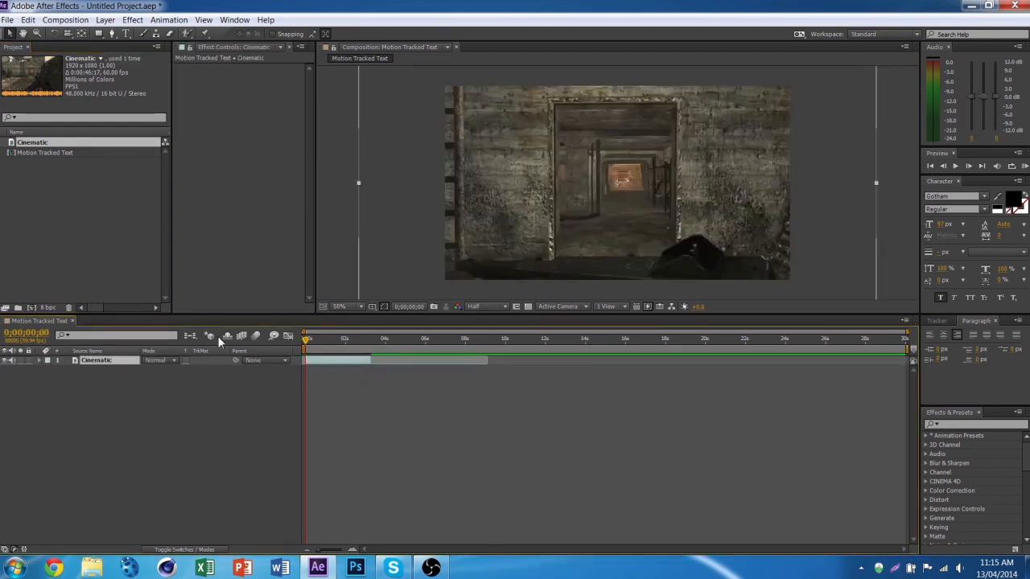
Step: Set the Cinematic layer's scale to 67%
key("s")
left_click(178, 369)
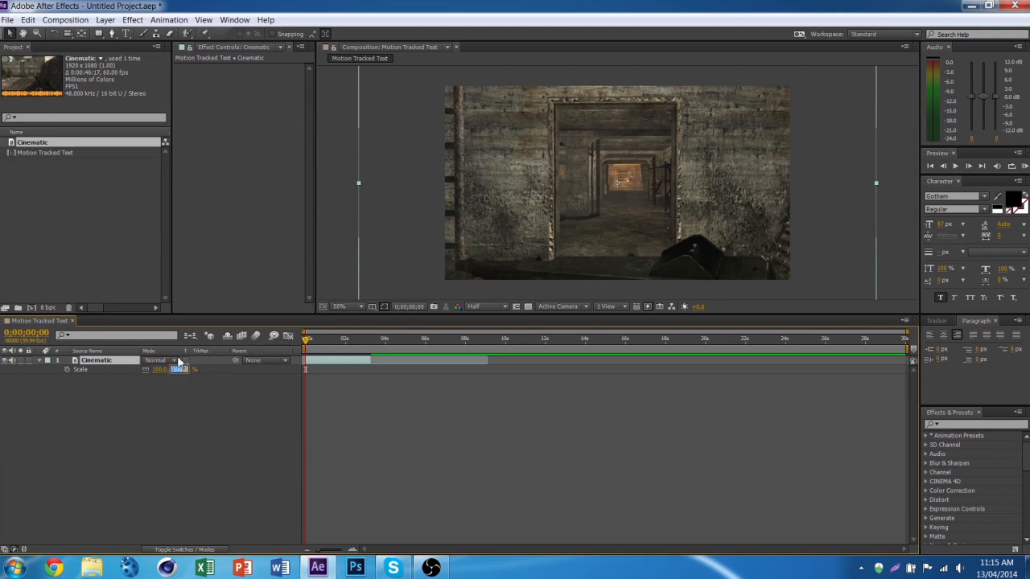
type("67")
key("Return")
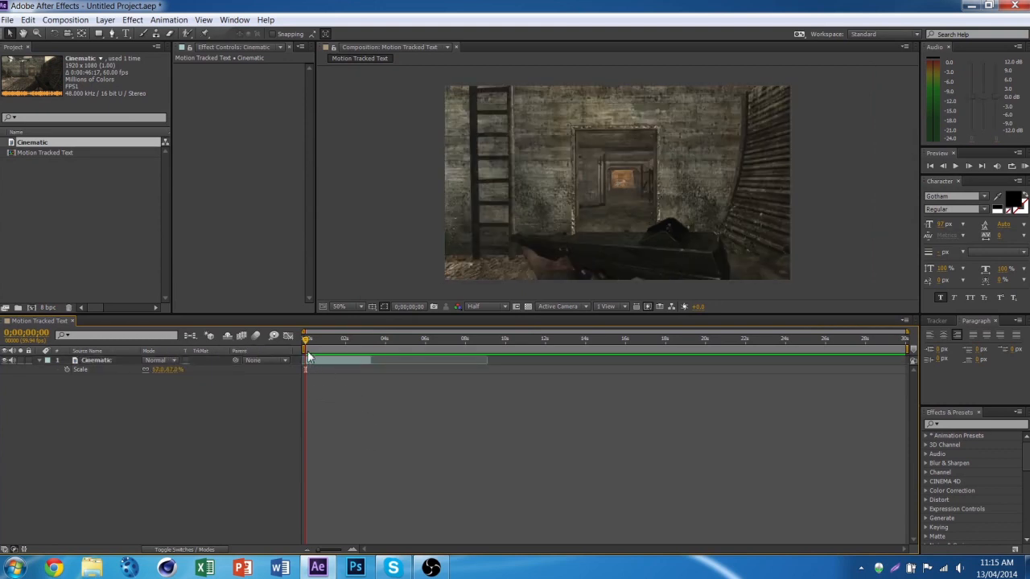
Step: End the work area at 0;00;03;17, where the Cinematic clip ends
left_click(310, 339)
left_click_drag(311, 342, 364, 345)
key("n")
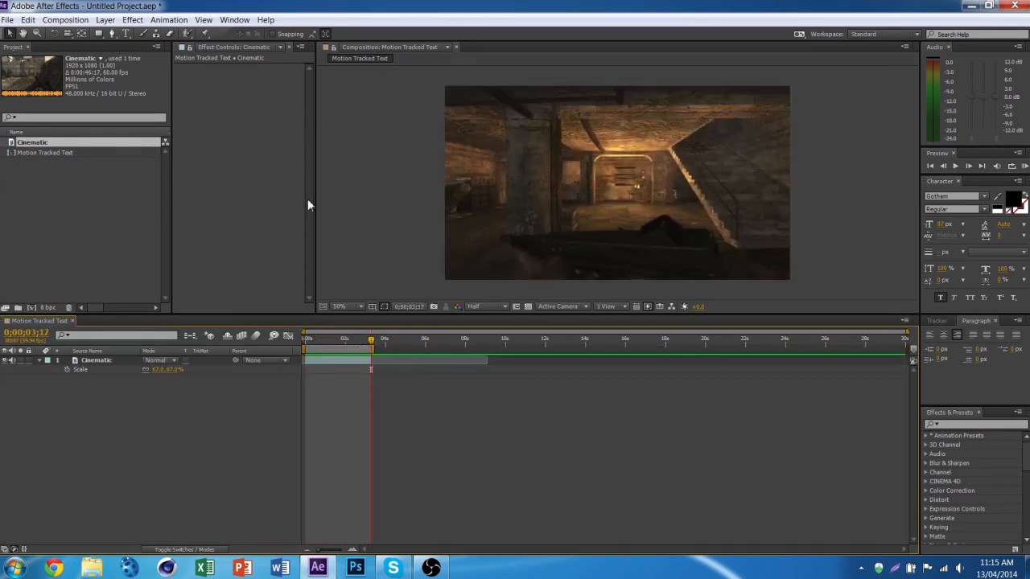
left_click(65, 19)
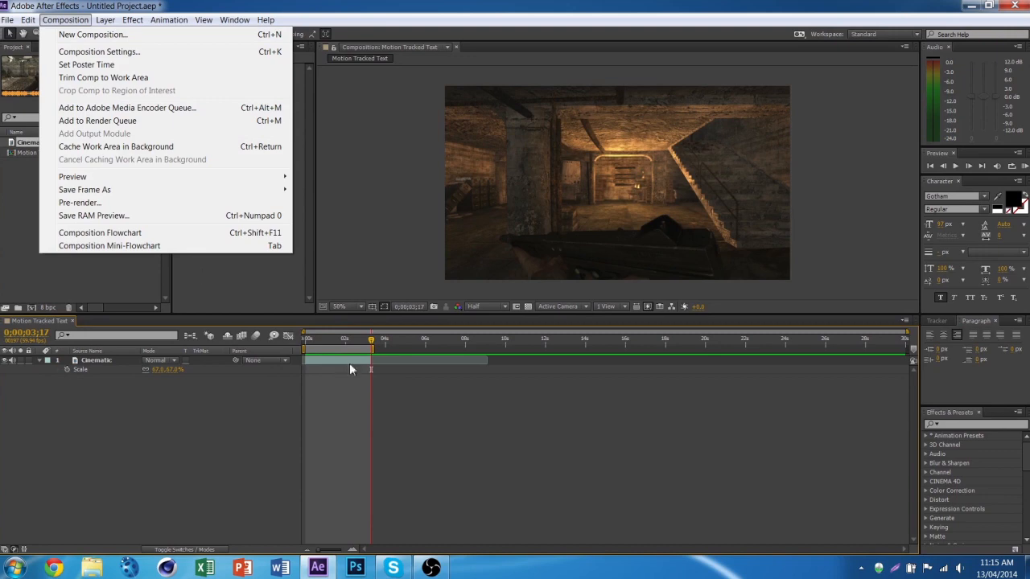
left_click(351, 369)
right_click(355, 351)
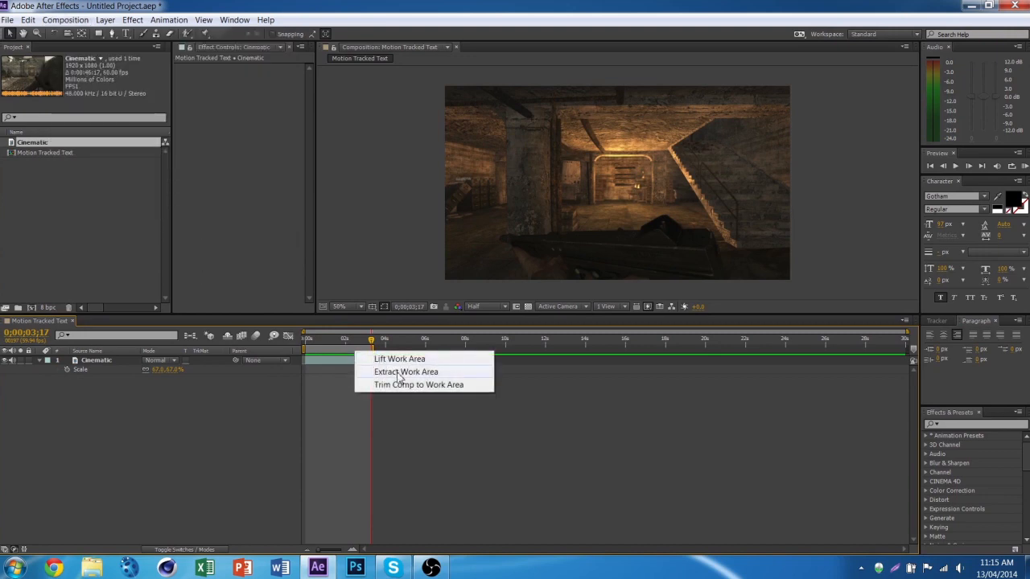
left_click(346, 384)
left_click_drag(370, 342, 322, 343)
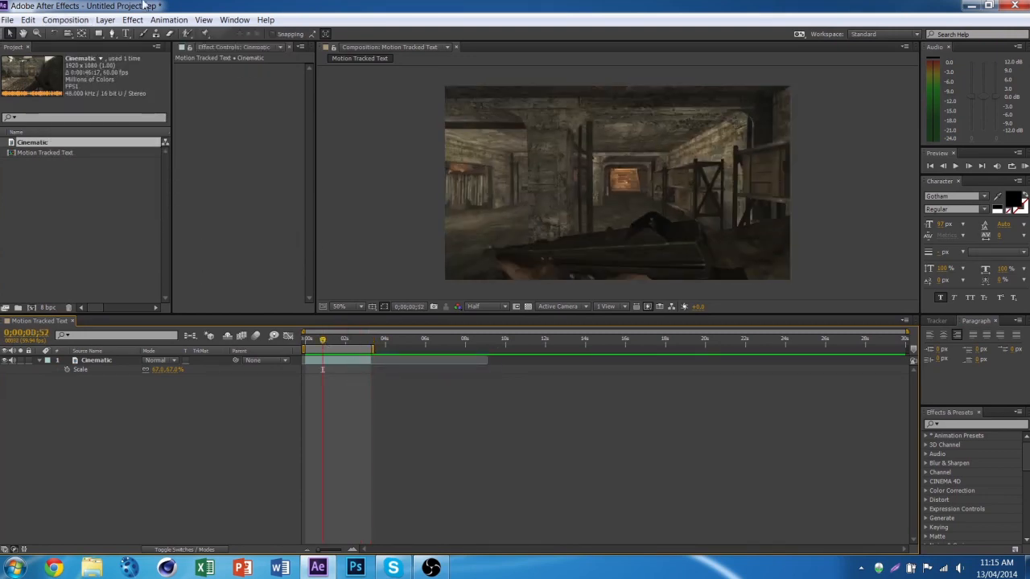
Step: Add the composition to the render queue and save its output in a subfolder named 3 inside Editing Stuff > Motion Tracking
left_click(65, 19)
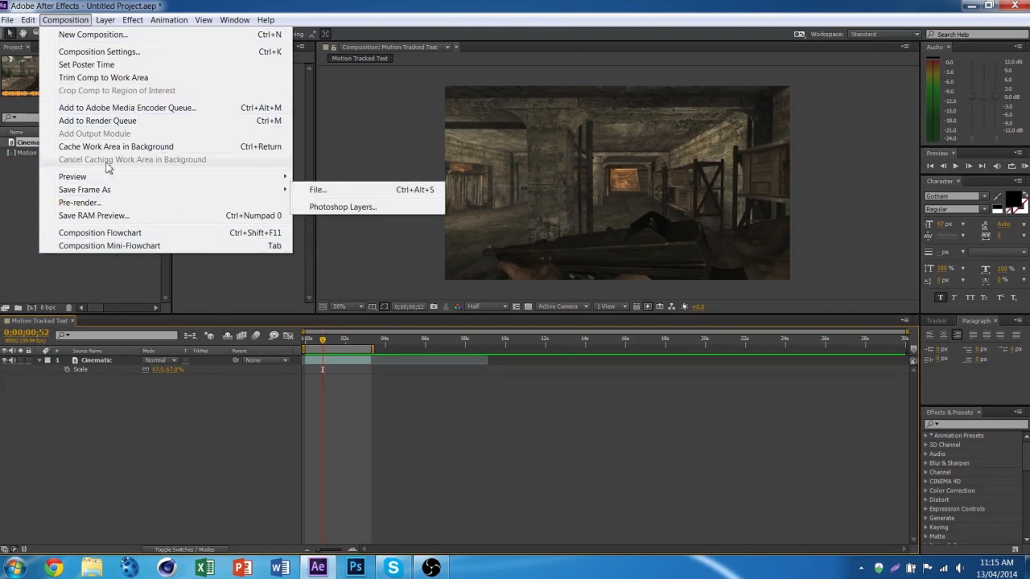
left_click(113, 122)
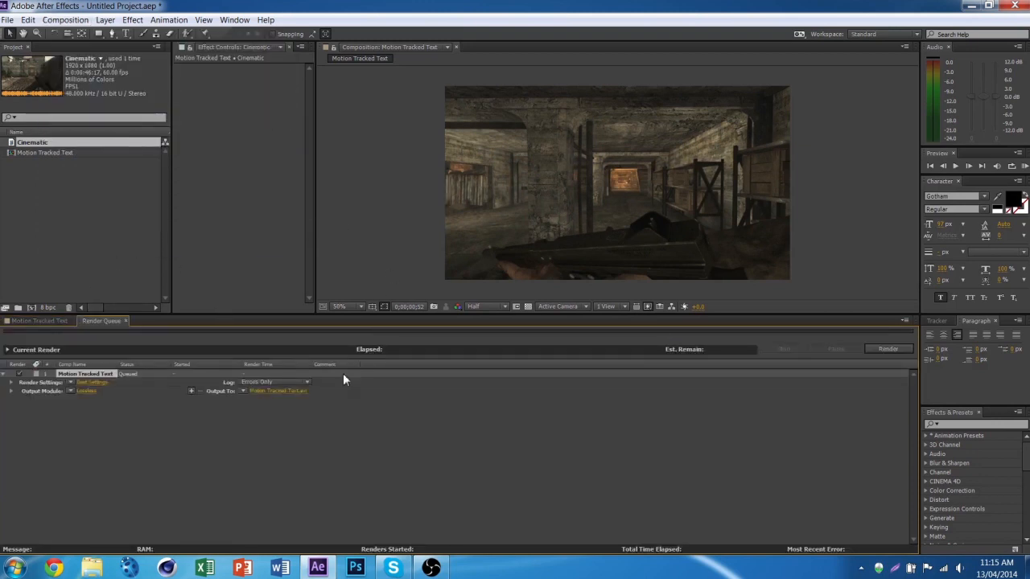
left_click(292, 393)
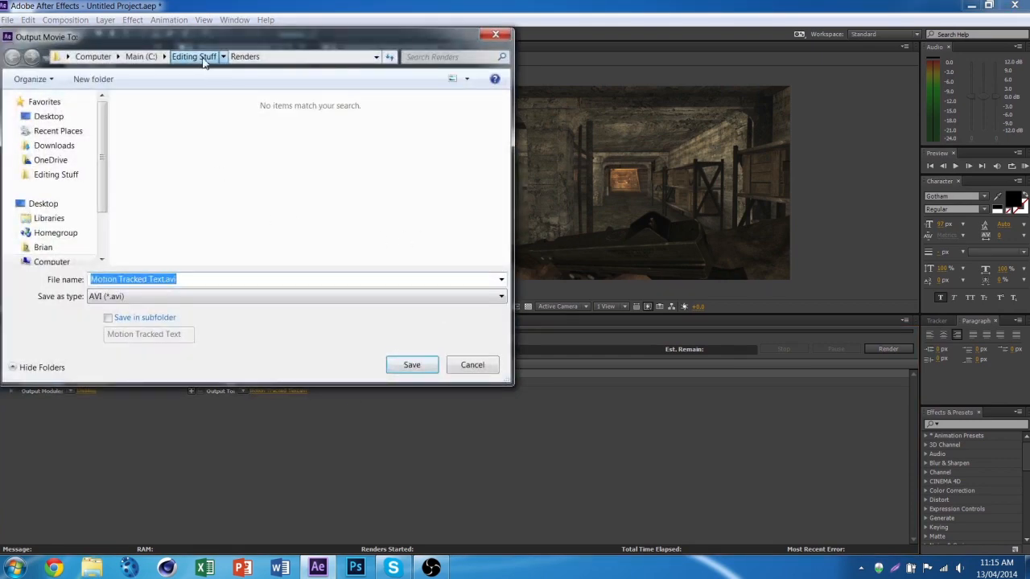
left_click(203, 58)
left_click(190, 189)
left_click(192, 182)
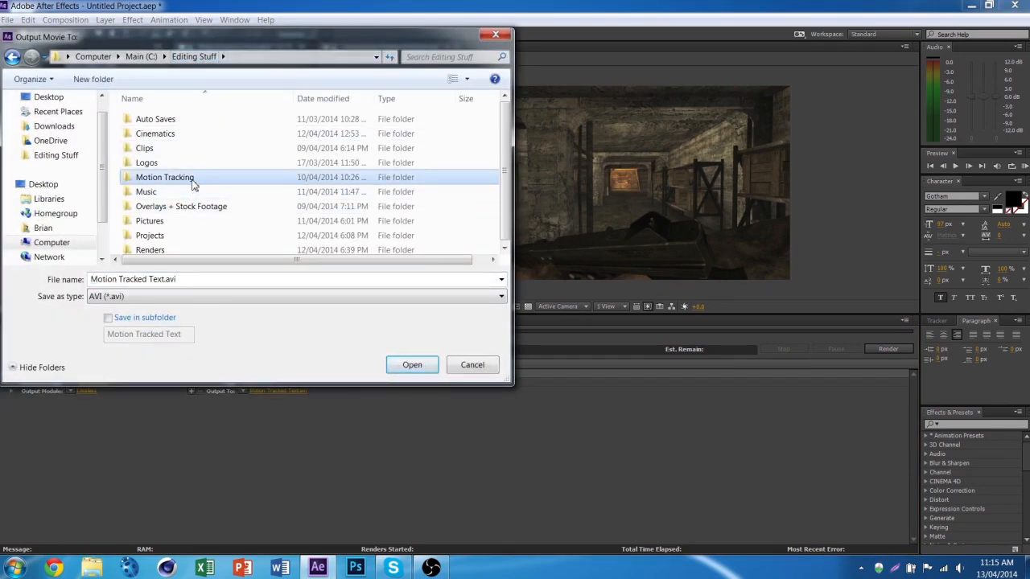
double_click(193, 184)
left_click(145, 318)
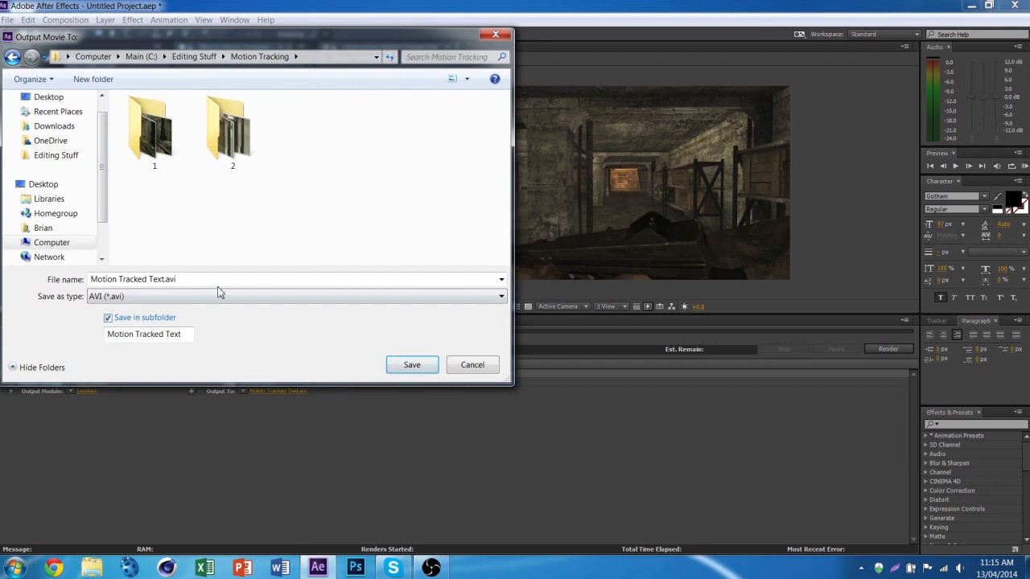
left_click_drag(185, 336, 58, 332)
type("3")
left_click(411, 366)
Step: Set the output format to PNG Sequence and render the composition
left_click(87, 390)
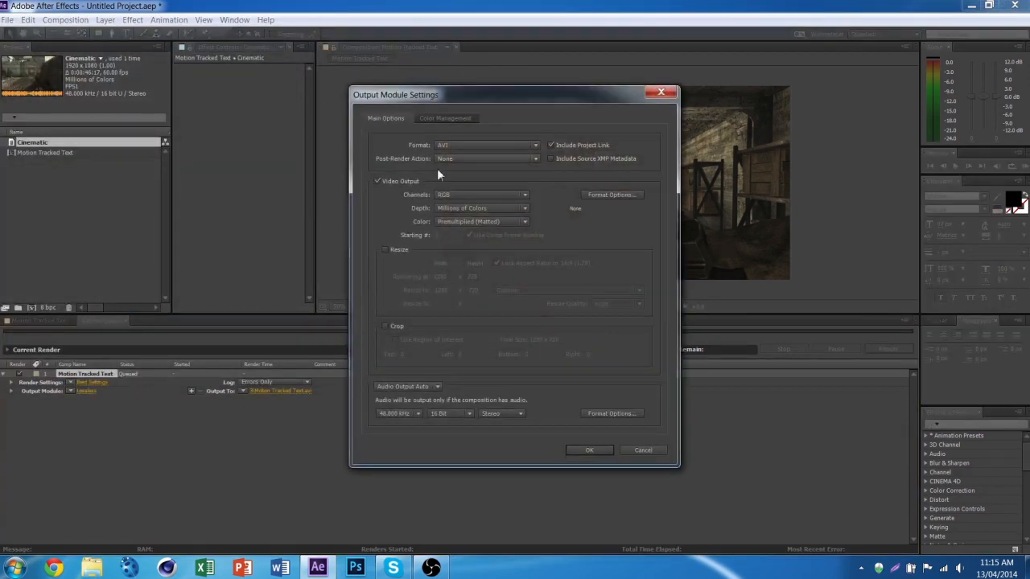
left_click(455, 144)
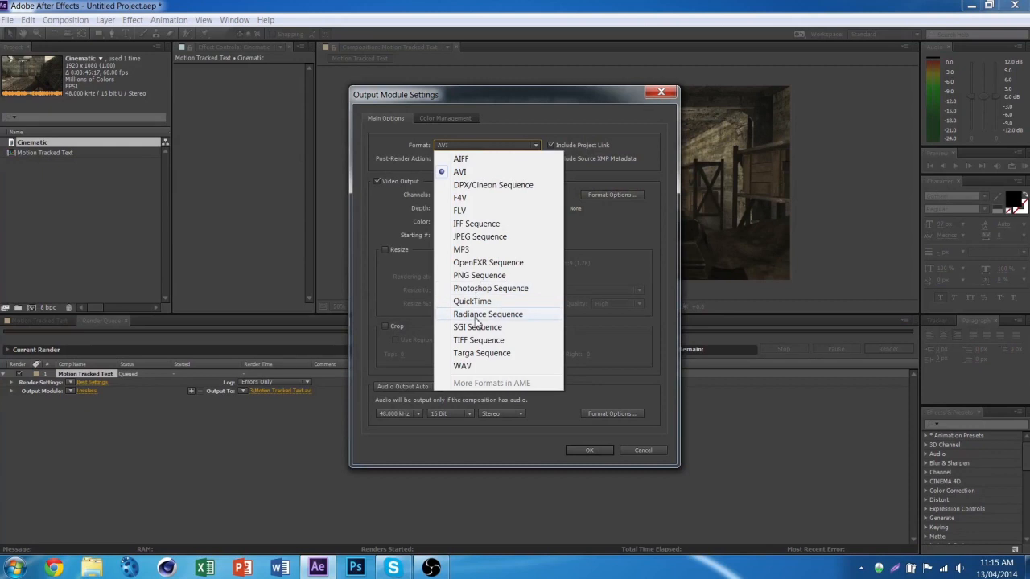
left_click(489, 275)
left_click(598, 451)
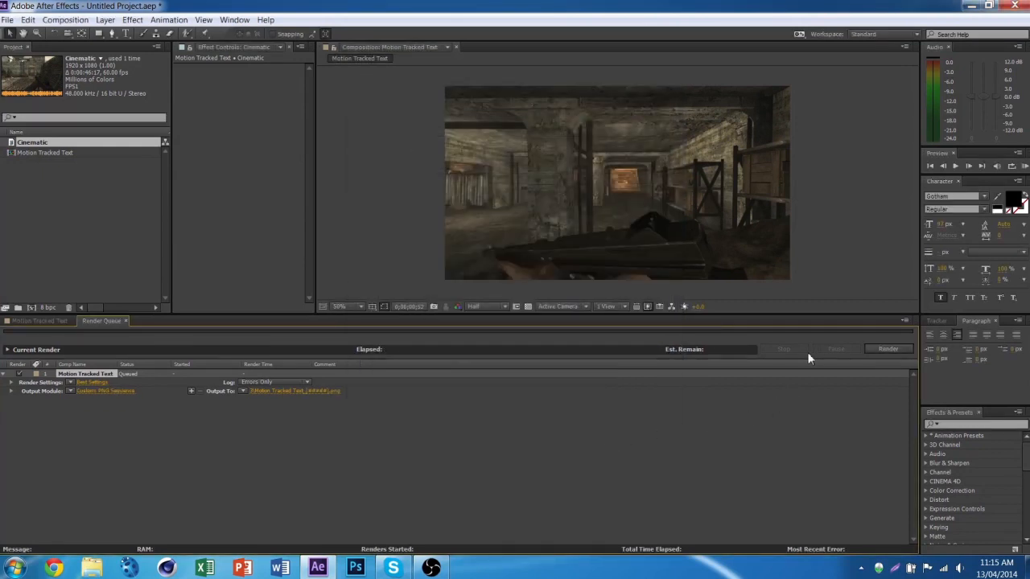
left_click(893, 348)
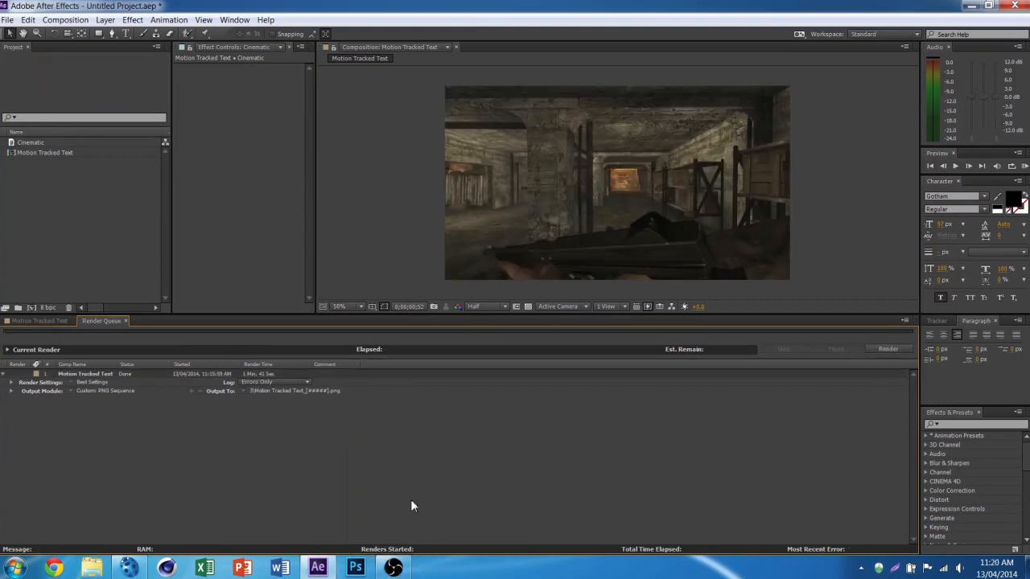
Step: Switch to boujou and import the rendered image sequence from Motion Tracking/3, starting with Motion Tracked Text_00000.png
key("super+Tab")
key("super+Tab")
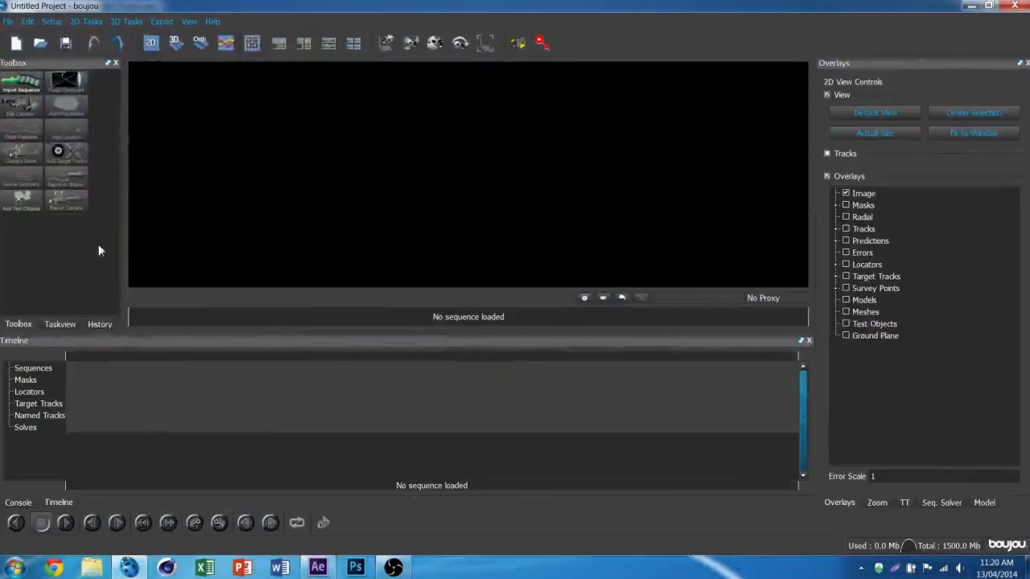
left_click(21, 81)
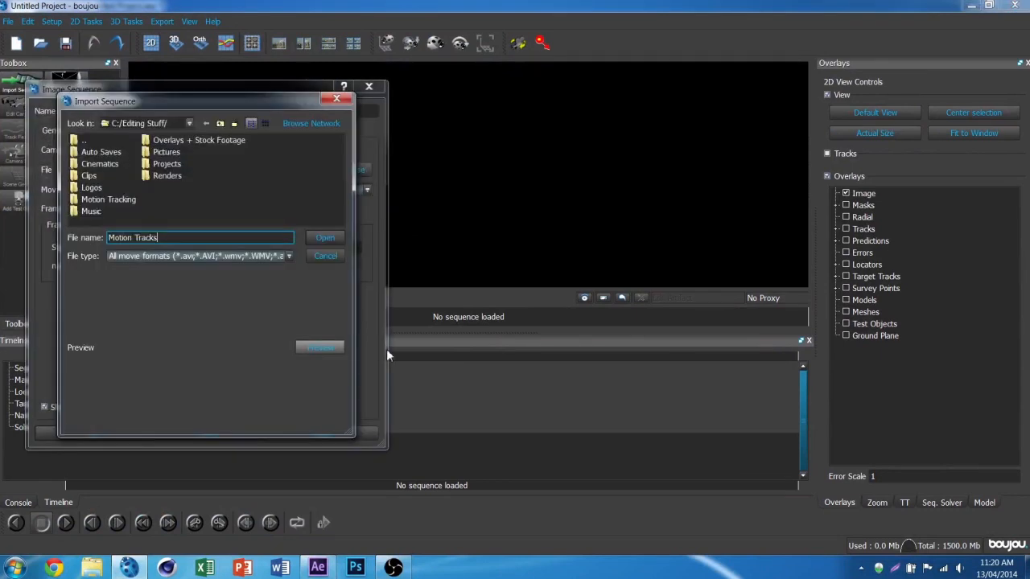
double_click(128, 199)
left_click(82, 177)
double_click(84, 178)
left_click(126, 152)
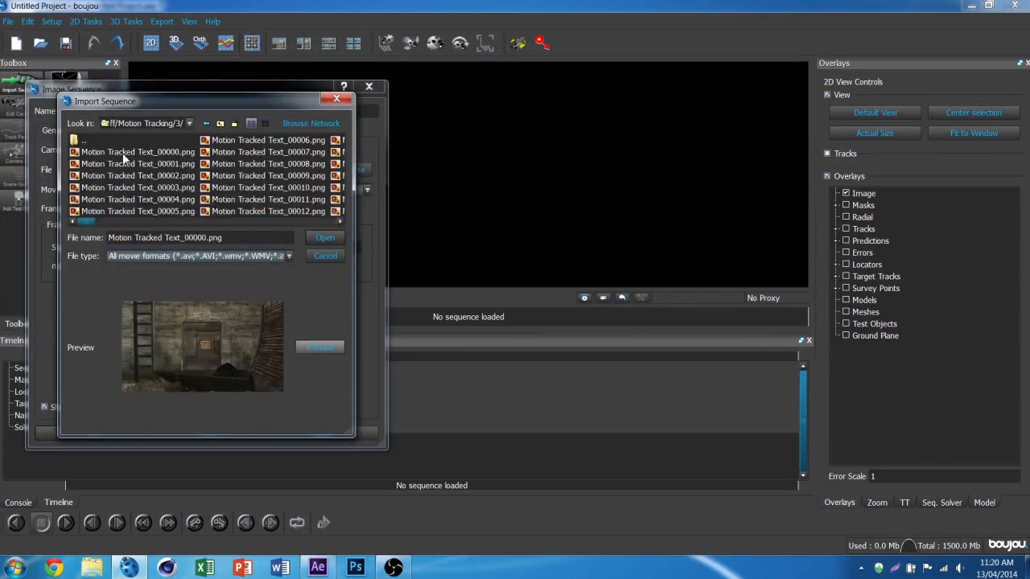
left_click(324, 238)
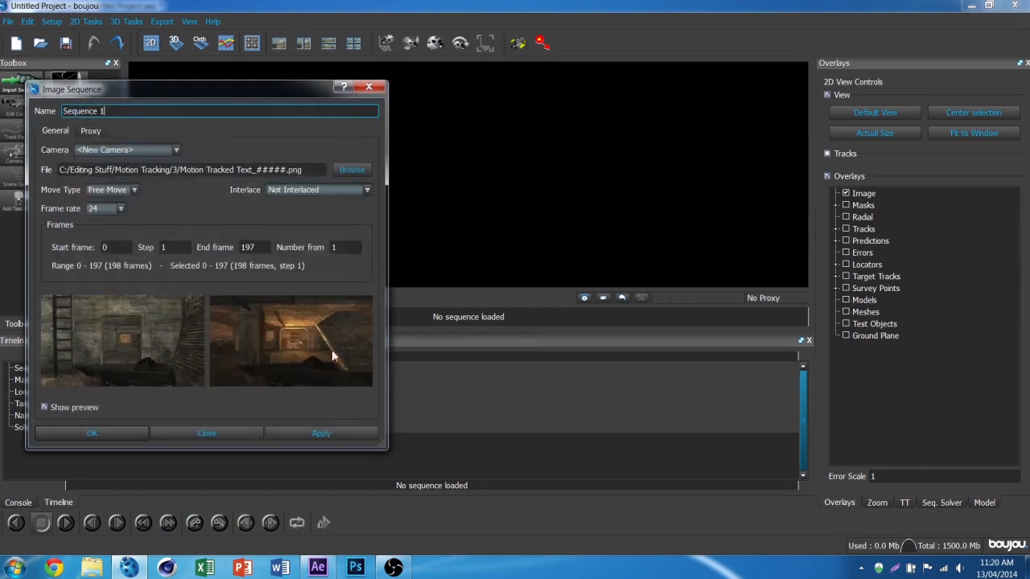
left_click(311, 432)
Step: Set the imported sequence's frame rate to 59.94 and apply it
left_click(117, 208)
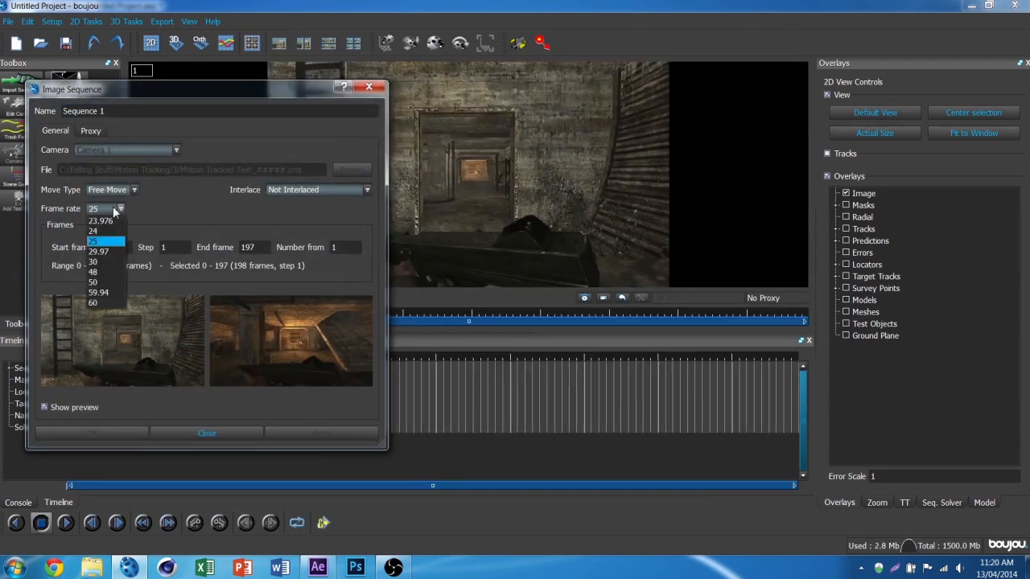
left_click(107, 293)
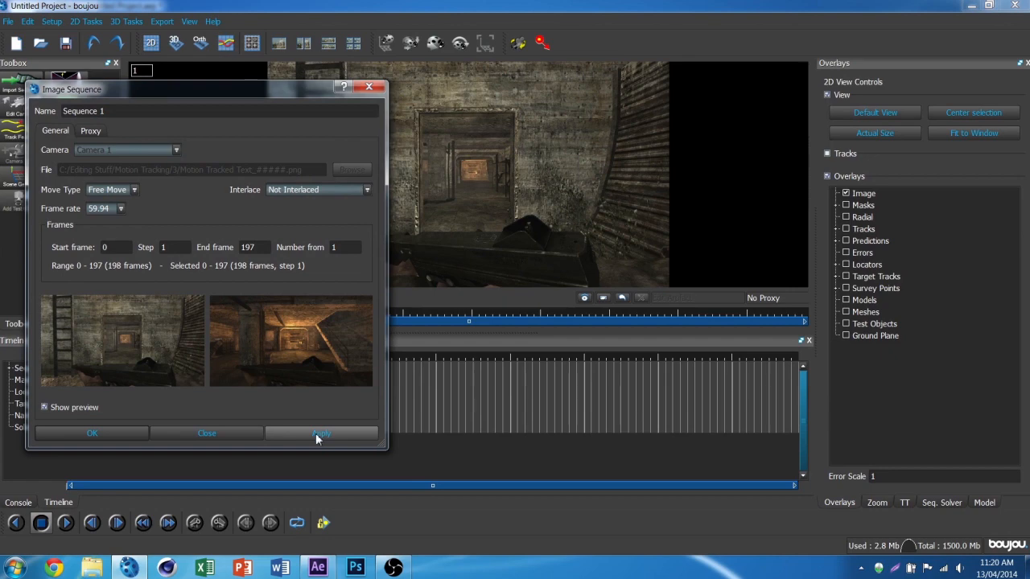
left_click(318, 434)
left_click(225, 438)
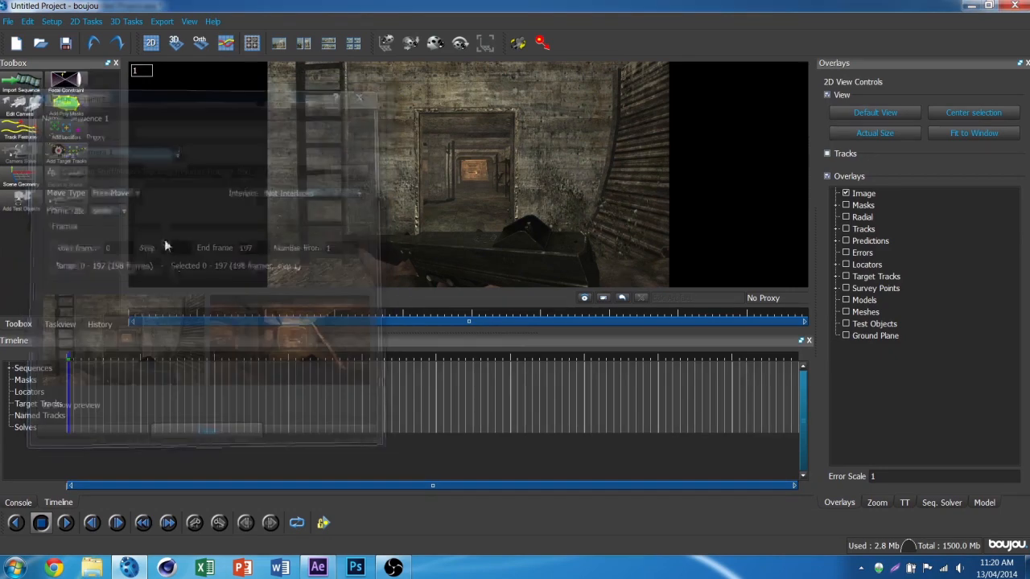
Step: Draw a closed poly mask around the gun on frame 1, from its right end across the top to the left end
left_click(32, 131)
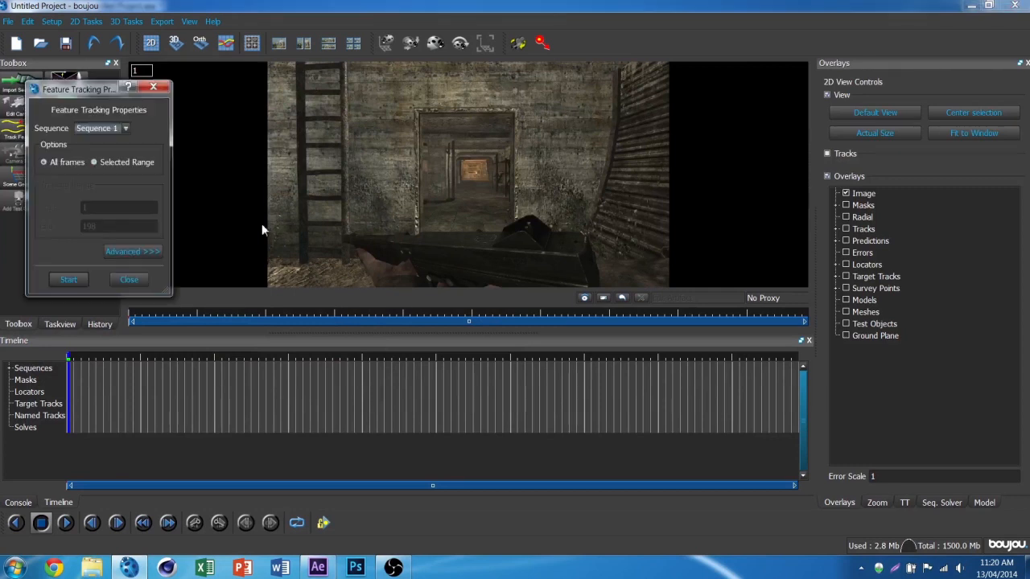
left_click(129, 280)
left_click(66, 105)
scroll(660, 265, "down", 1)
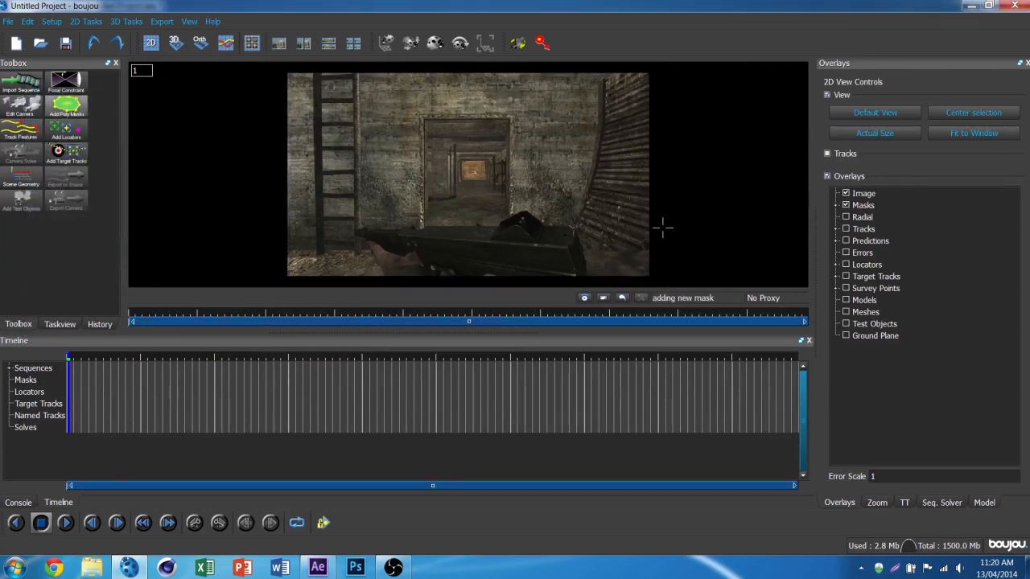
left_click(596, 278)
left_click(585, 220)
left_click(537, 207)
left_click(486, 203)
left_click(455, 211)
left_click(409, 215)
left_click(363, 214)
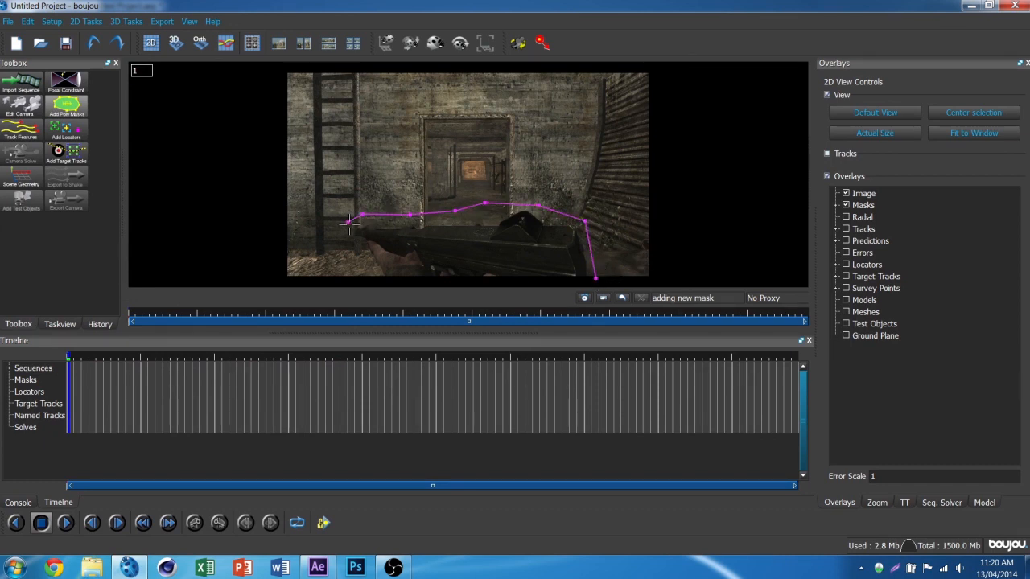
left_click(349, 280)
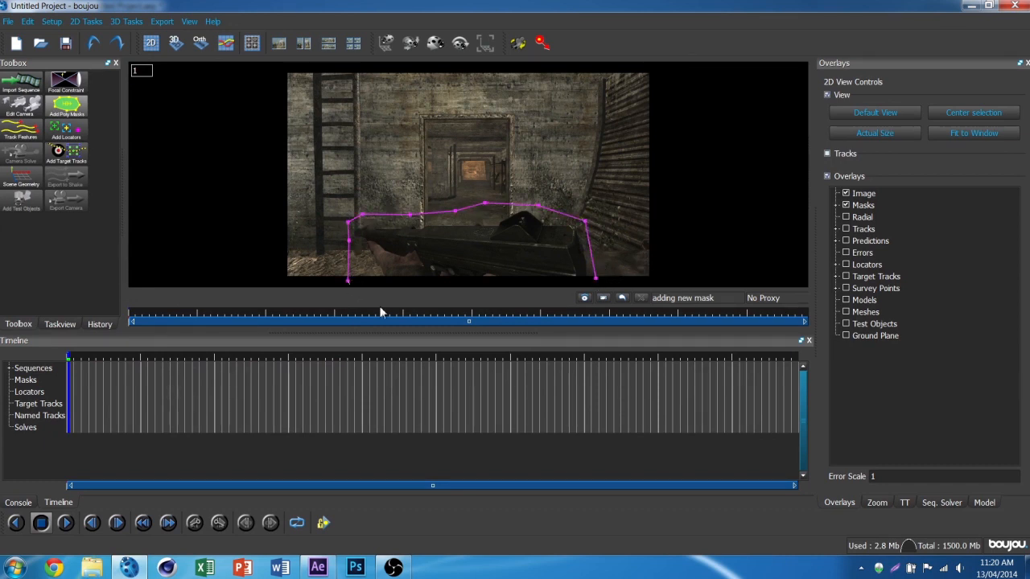
left_click(596, 279)
Step: At frame 61, extend the gun mask's right side past the image's right border, and return to frame 1
left_click(210, 393)
left_click_drag(210, 392, 290, 394)
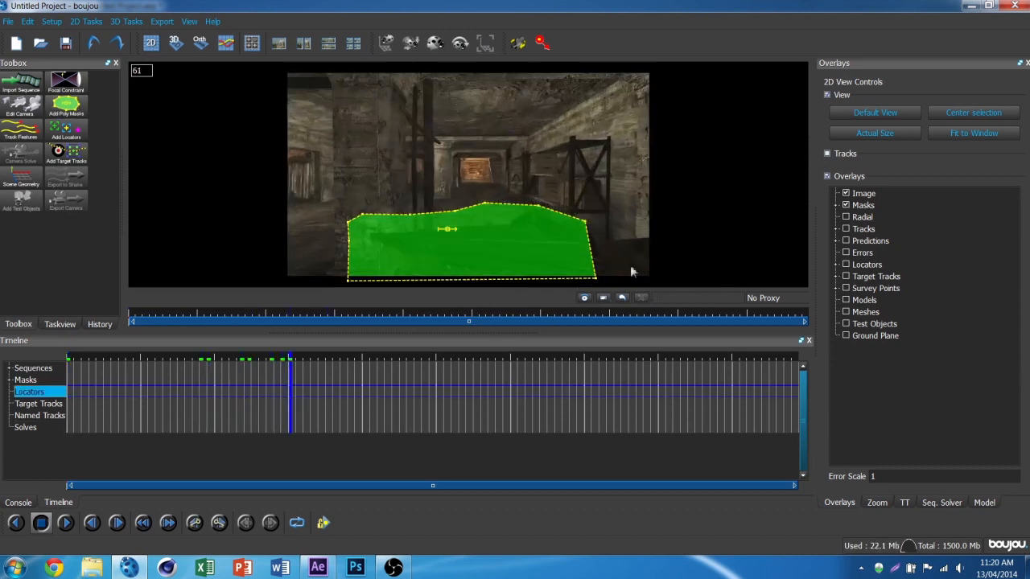
left_click_drag(590, 247, 671, 248)
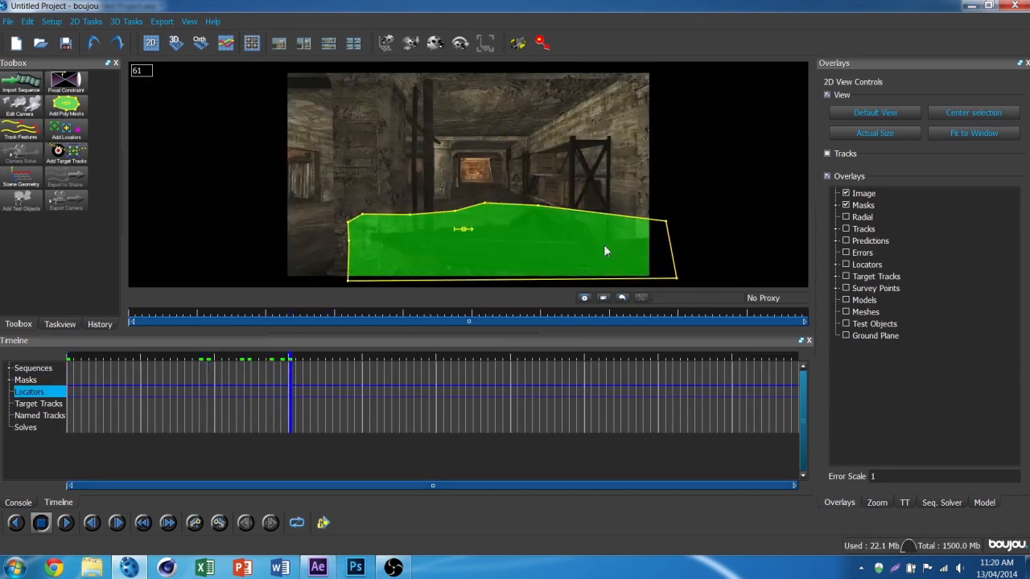
left_click_drag(429, 374, 36, 415)
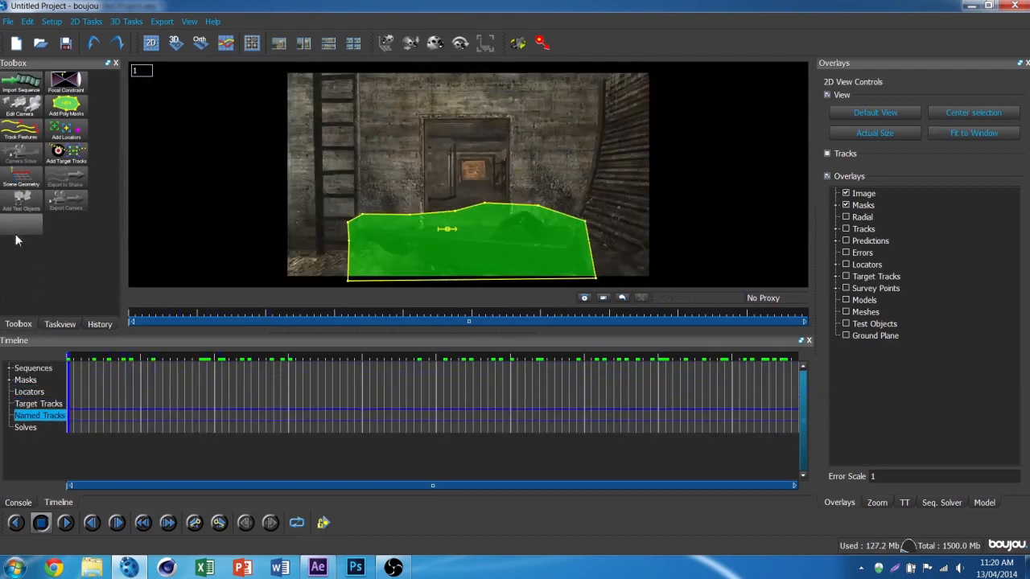
Step: Raise the feature tracking sensitivity to maximum and track features on all frames of Sequence 1
left_click(21, 131)
left_click(129, 252)
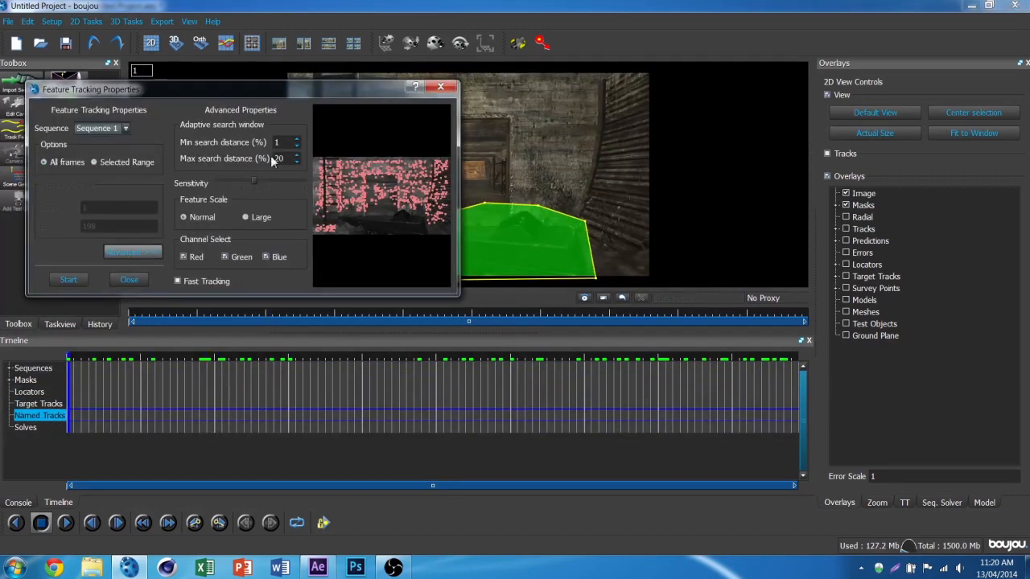
left_click_drag(260, 179, 309, 181)
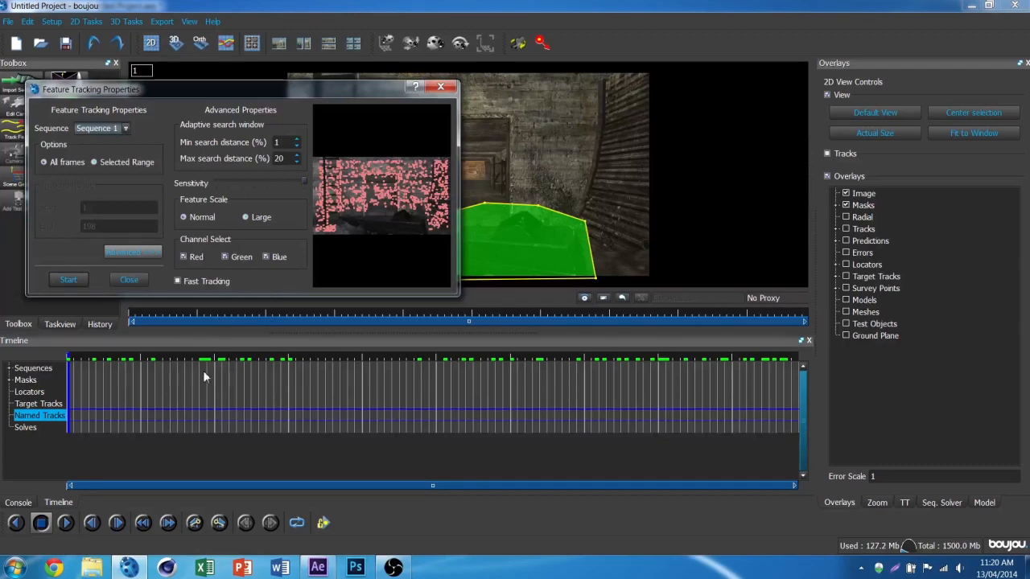
left_click(69, 280)
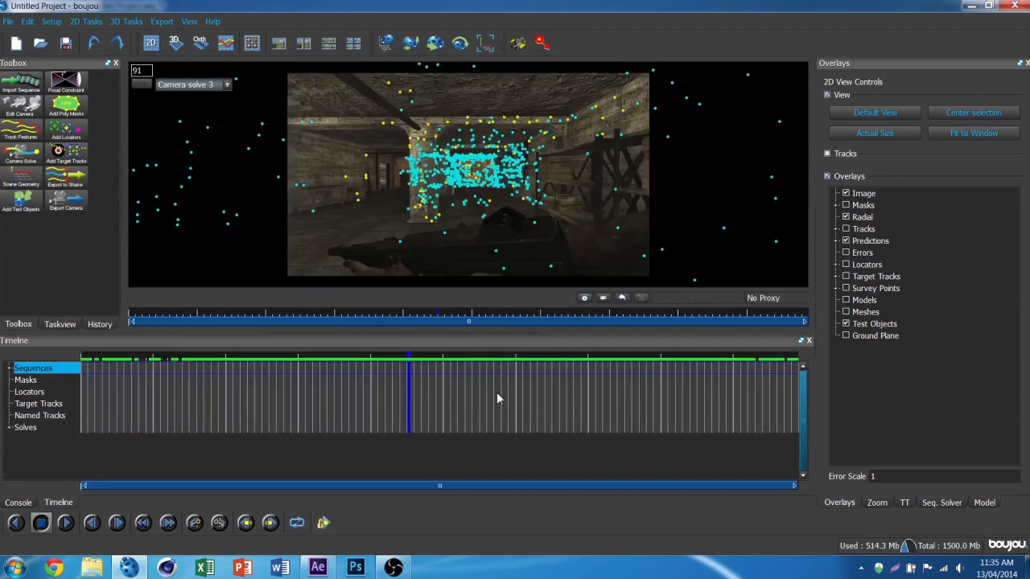
Step: Scrub the solved sequence to frame 119 to examine how the predicted points follow the scene
left_click_drag(436, 390, 512, 393)
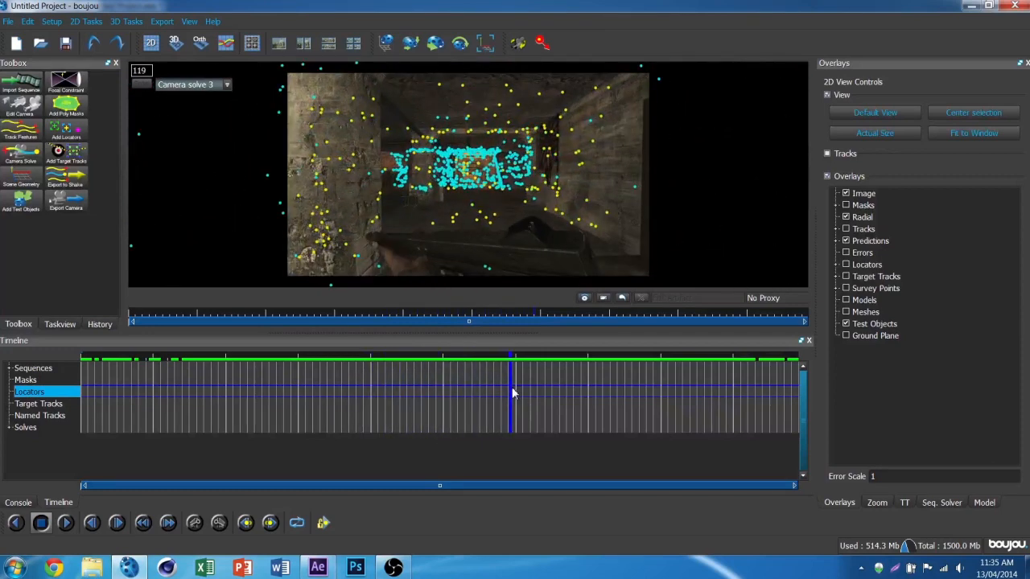
Step: Flag the predicted point beside the pillar's right edge for export, and check its placement at frame 111
right_click(381, 197)
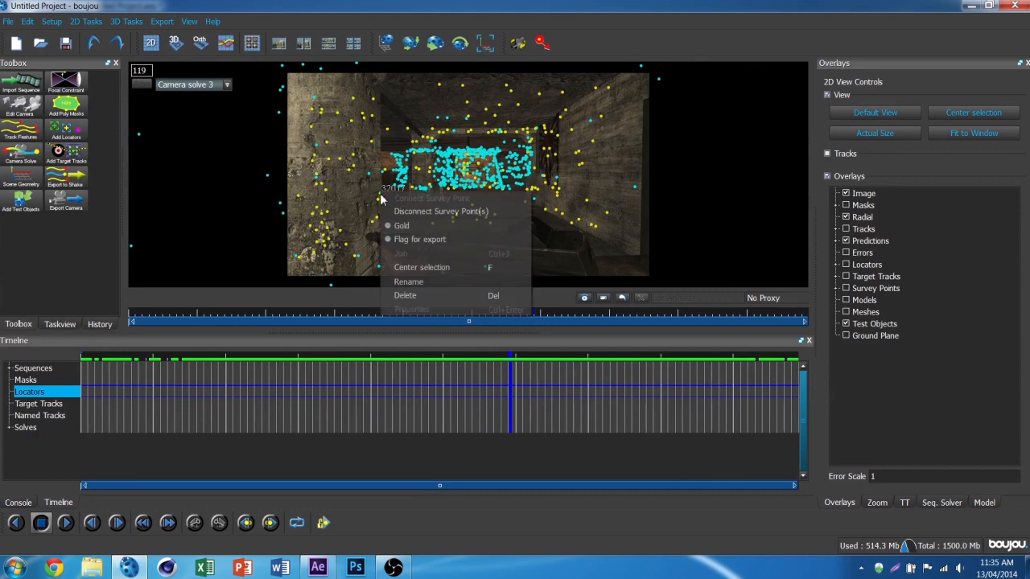
left_click(398, 237)
left_click_drag(507, 416, 481, 391)
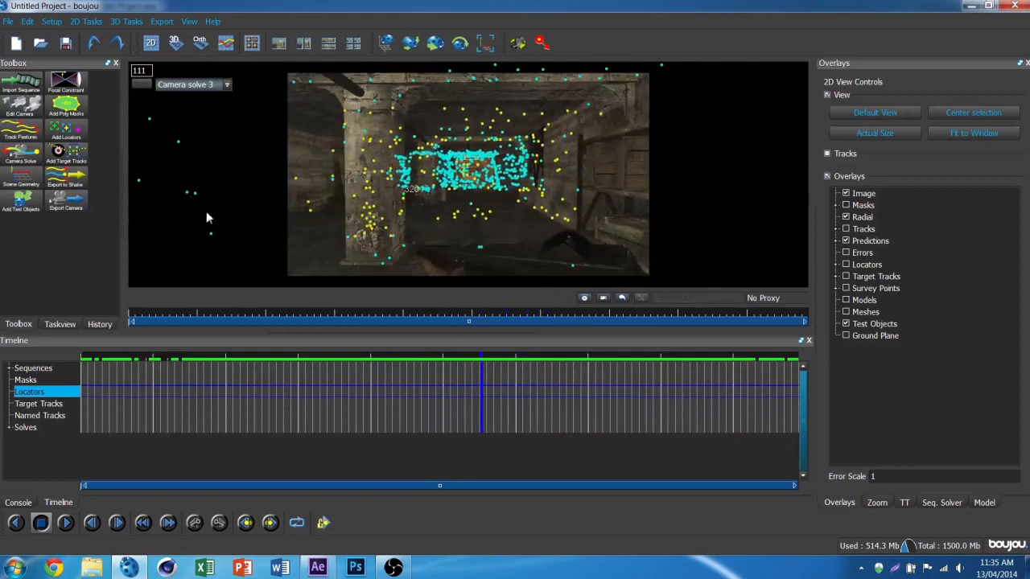
Step: Add an Origin coordinate frame hint connected to the selected point and update the coordinate frame
left_click(21, 179)
left_click(78, 360)
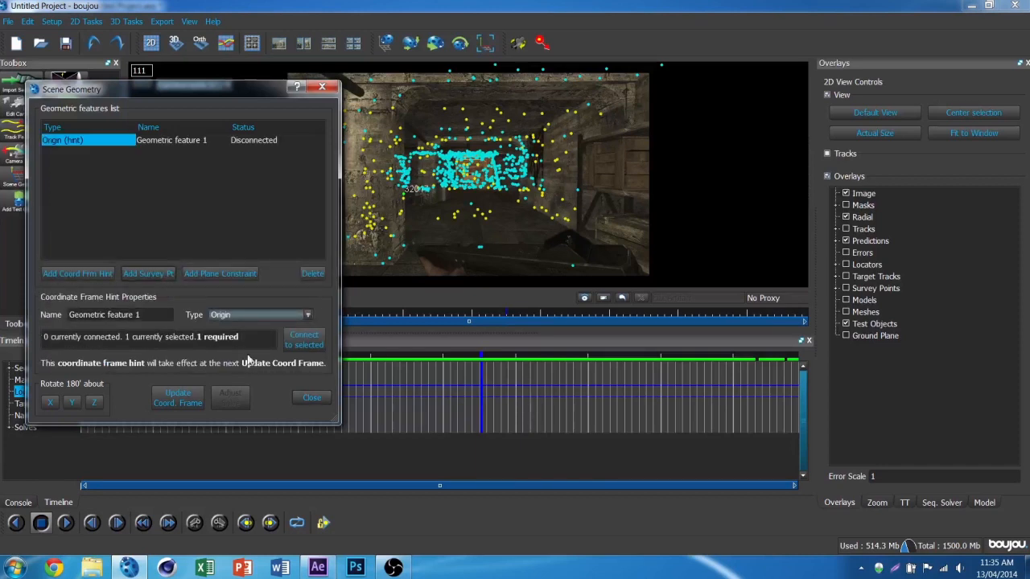
left_click(305, 340)
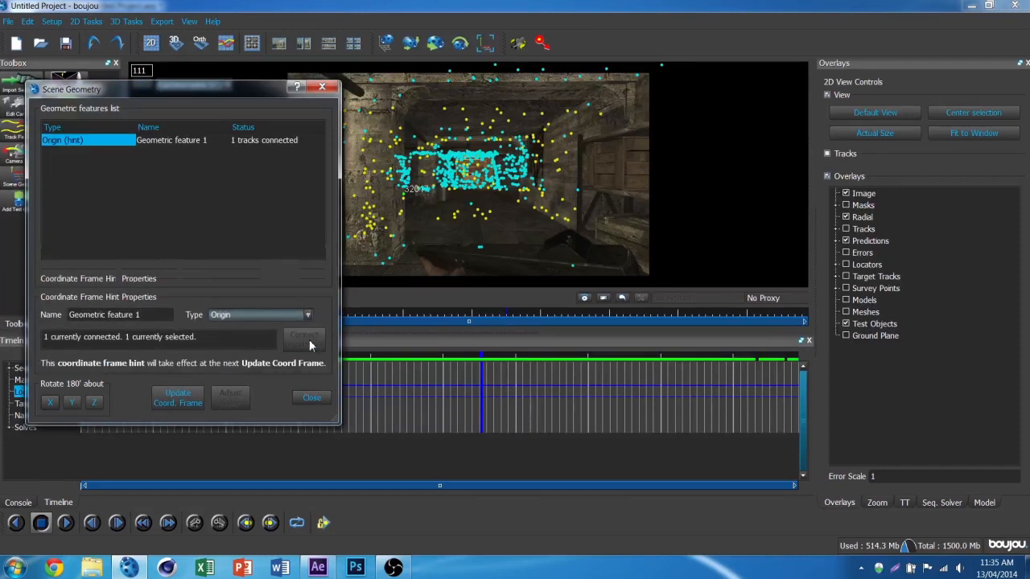
left_click(178, 397)
left_click(312, 398)
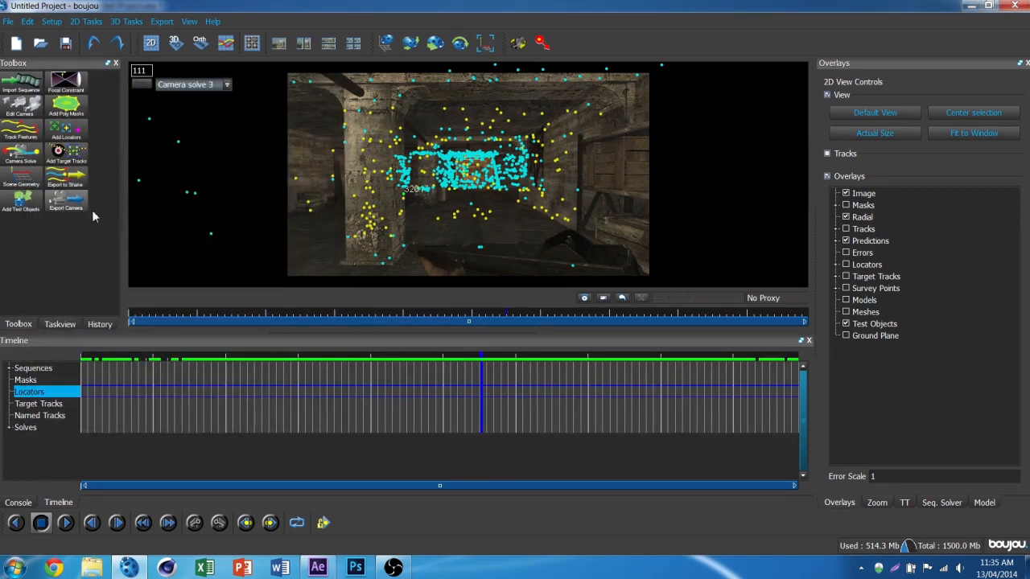
Step: Set up the camera export with a scene scale of 100 and only flagged tracks included
left_click(66, 201)
left_click(600, 358)
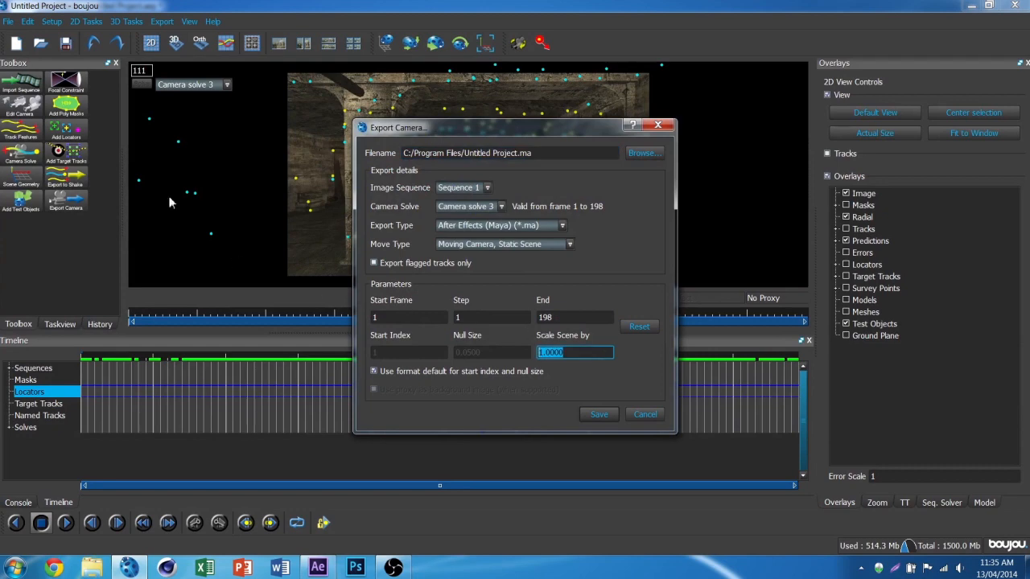
type("100")
left_click(436, 265)
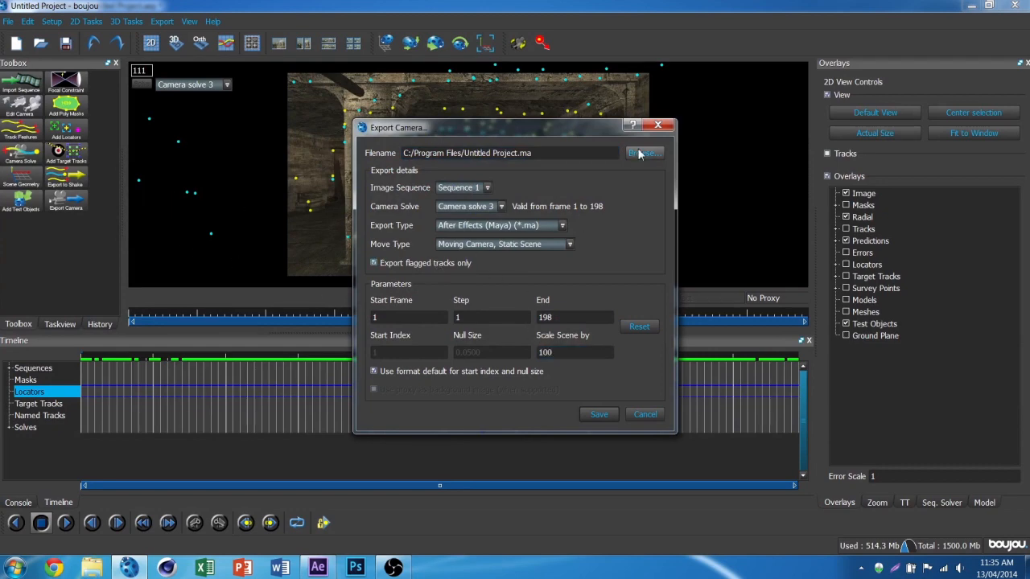
Step: Save the camera export to the Desktop as Untitled Project.ma in After Effects (Maya) format
left_click(643, 153)
left_click(441, 229)
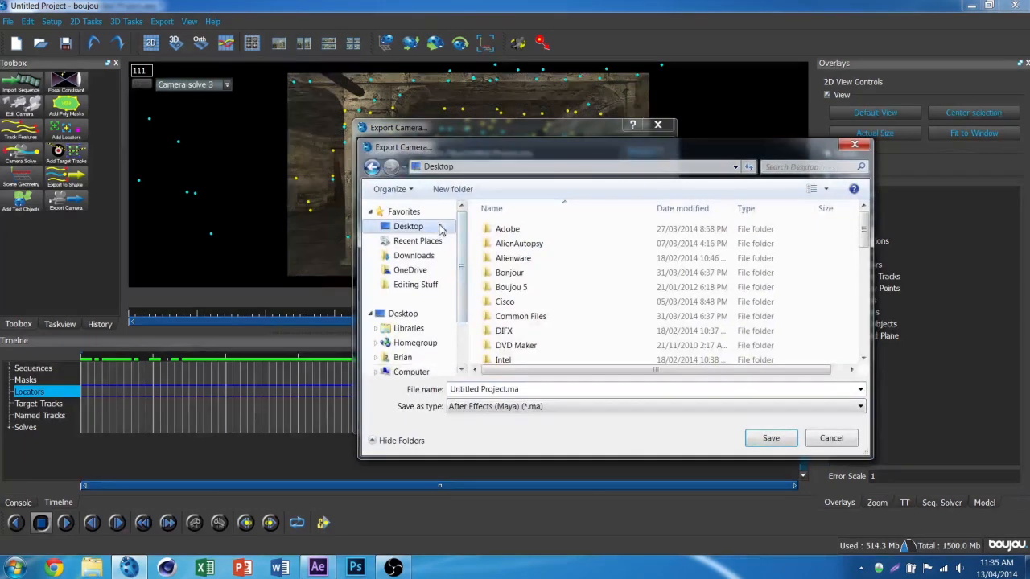
left_click(576, 409)
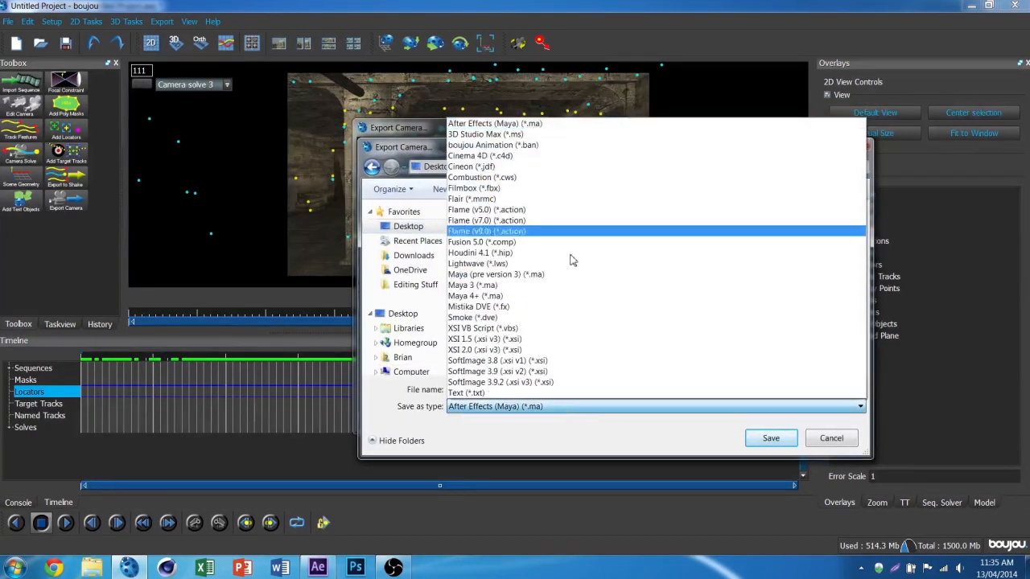
left_click(486, 125)
left_click(771, 439)
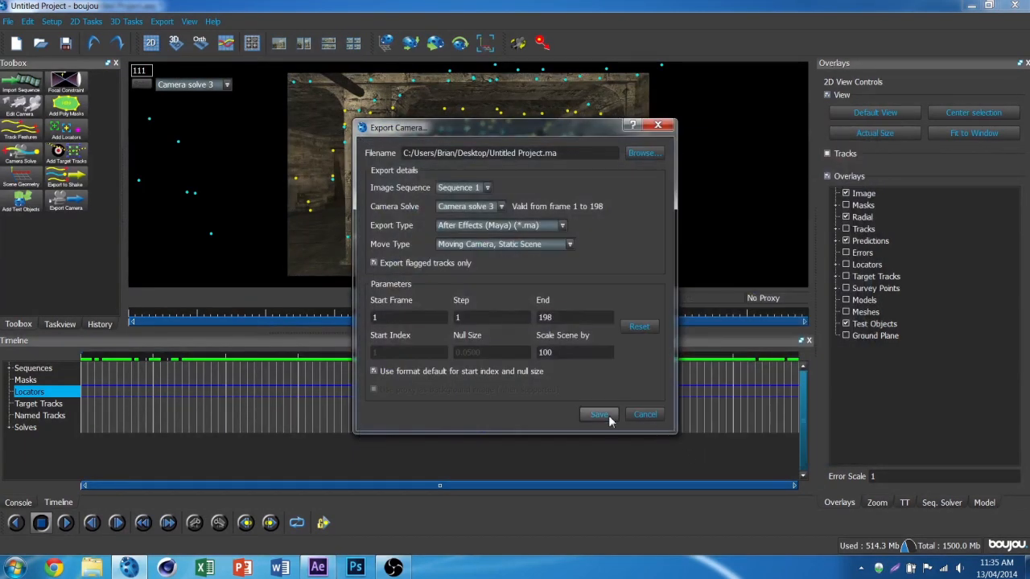
left_click(591, 415)
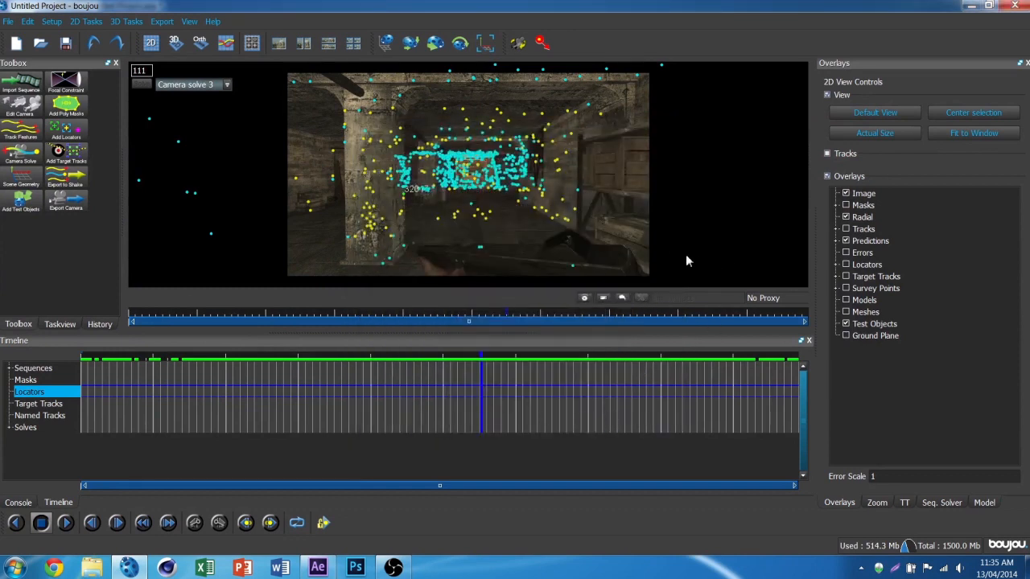
Step: Switch to After Effects and import the exported Untitled Project Maya scene from the Desktop
key("super+Tab")
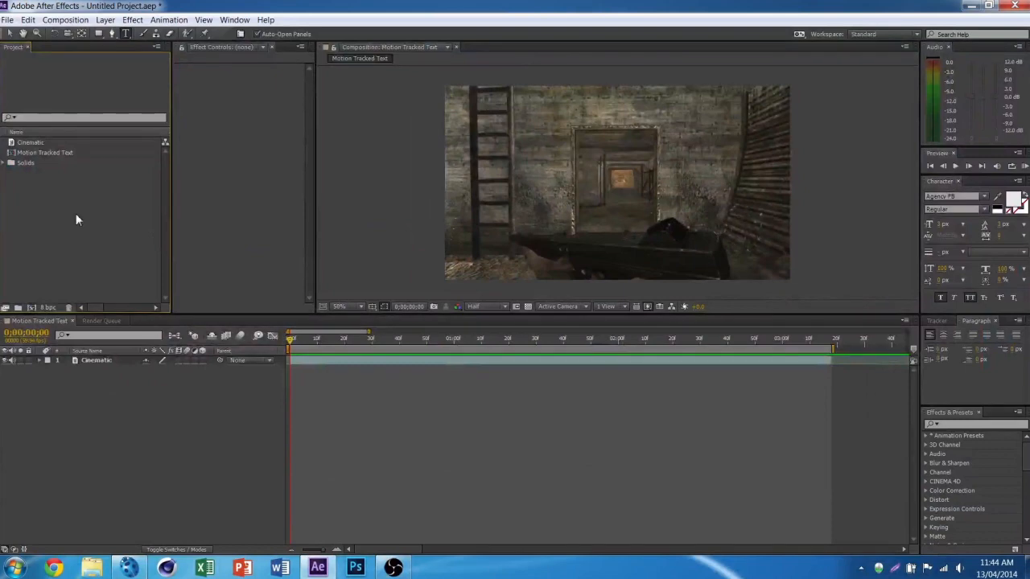
double_click(76, 219)
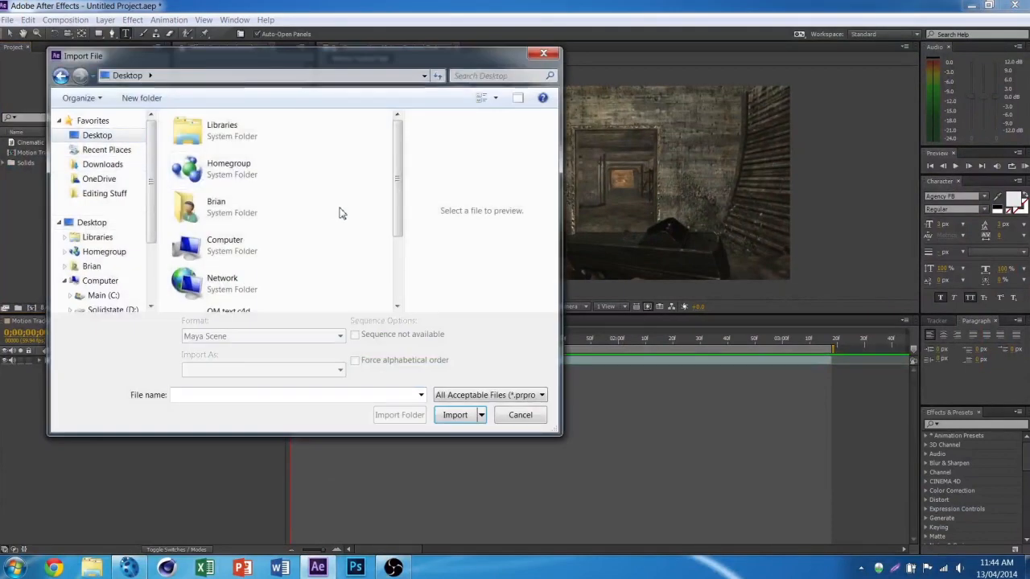
scroll(340, 212, "down", 3)
double_click(282, 285)
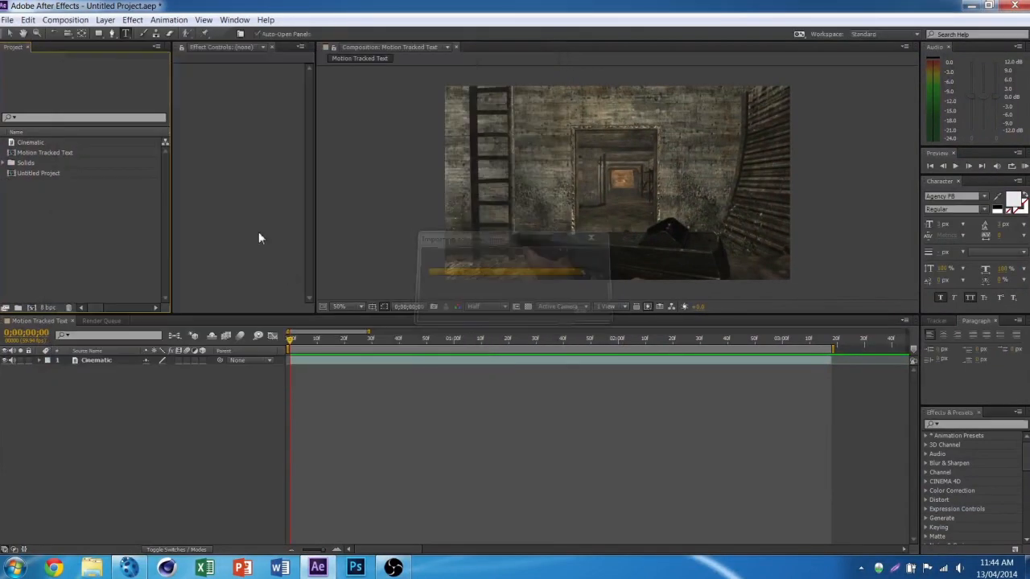
Step: Rename the imported Untitled Project composition as Motion Tracking Data
left_click(58, 174)
key("Return")
type("Moti")
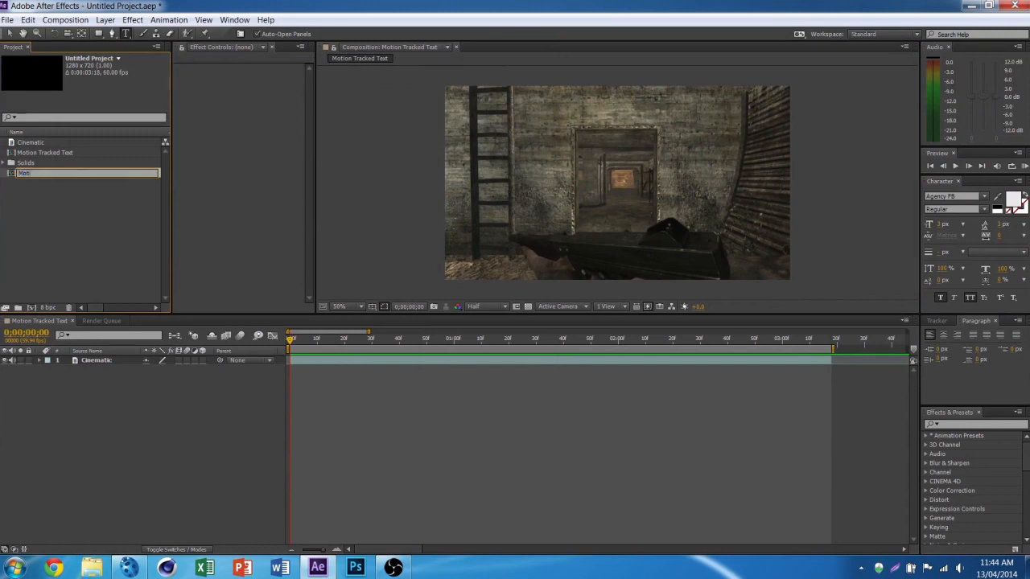
type("on Tracking Data")
key("Return")
Step: Move the null and camera layers from the Motion Tracking Data composition into the Motion Tracked Text composition
double_click(86, 164)
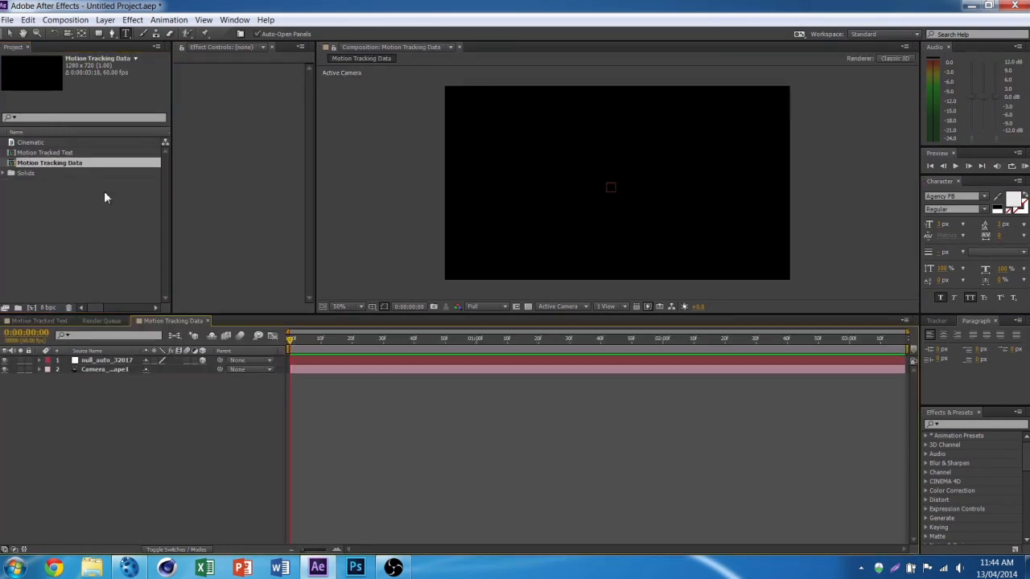
left_click_drag(402, 343, 618, 346)
left_click(636, 362)
left_click(636, 368)
key("u")
key("u")
left_click(627, 359, "shift")
key("Delete")
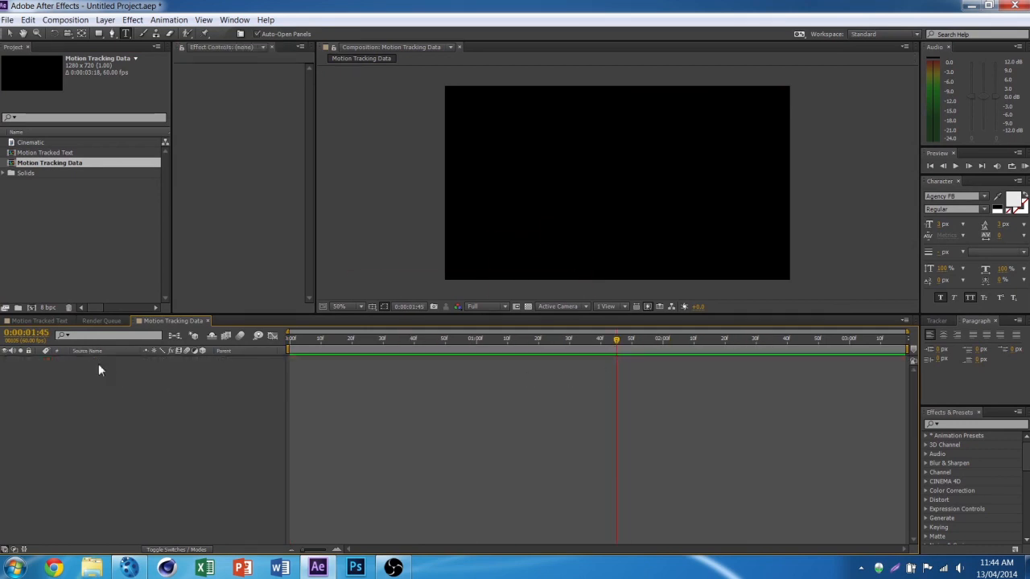
left_click(47, 321)
key("ctrl+v")
Step: At 0;00;01;13, create a text layer reading "Motion Tracked Text" over the corridor with a near-white text colour
left_click_drag(384, 340, 492, 360)
key("v")
key("ctrl+t")
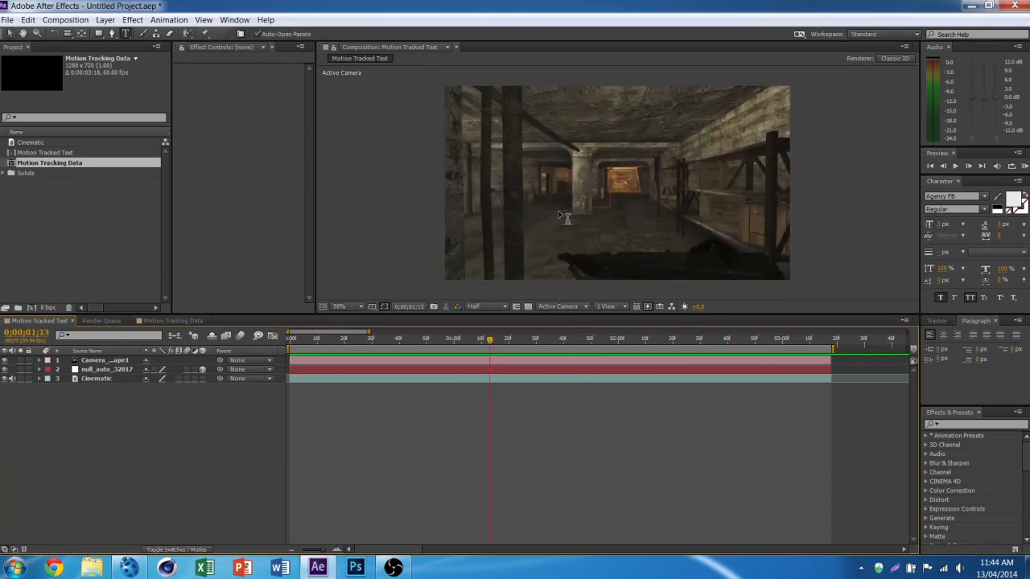
left_click(643, 209)
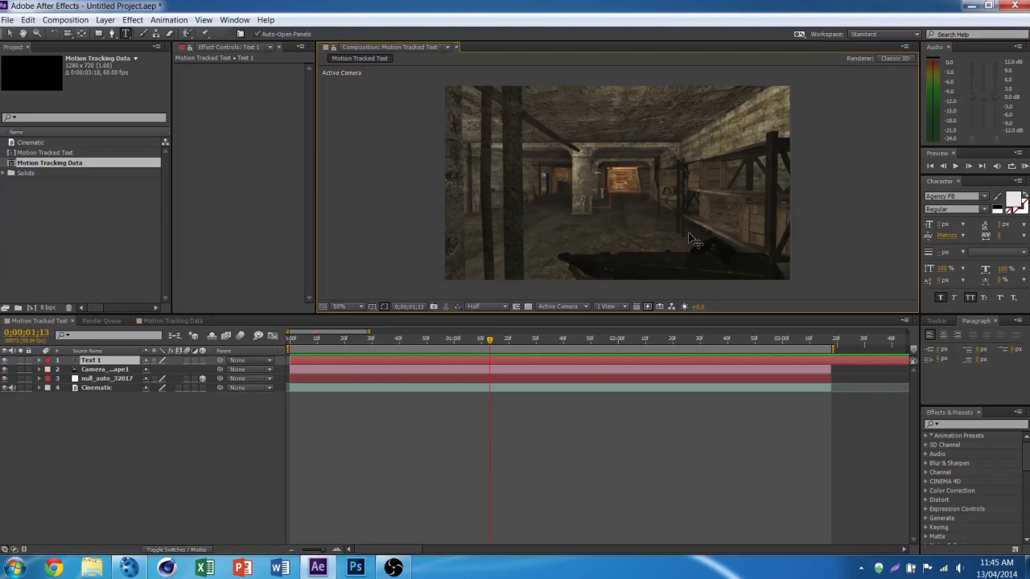
left_click(1012, 200)
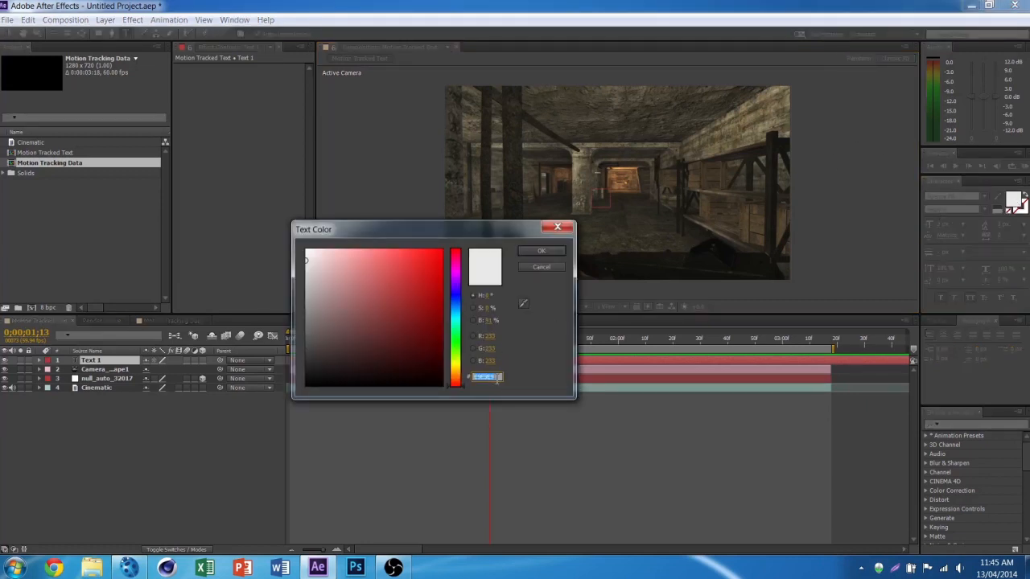
left_click(541, 251)
left_click(552, 252)
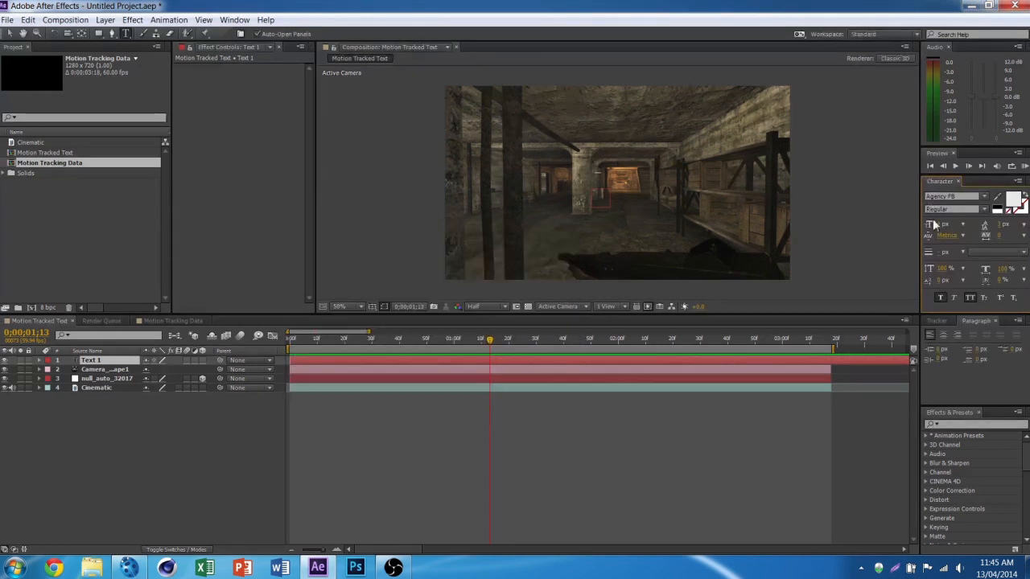
Step: Enlarge the text to a font size of 80 px
left_click(945, 225)
left_click(983, 227)
left_click_drag(942, 228, 978, 223)
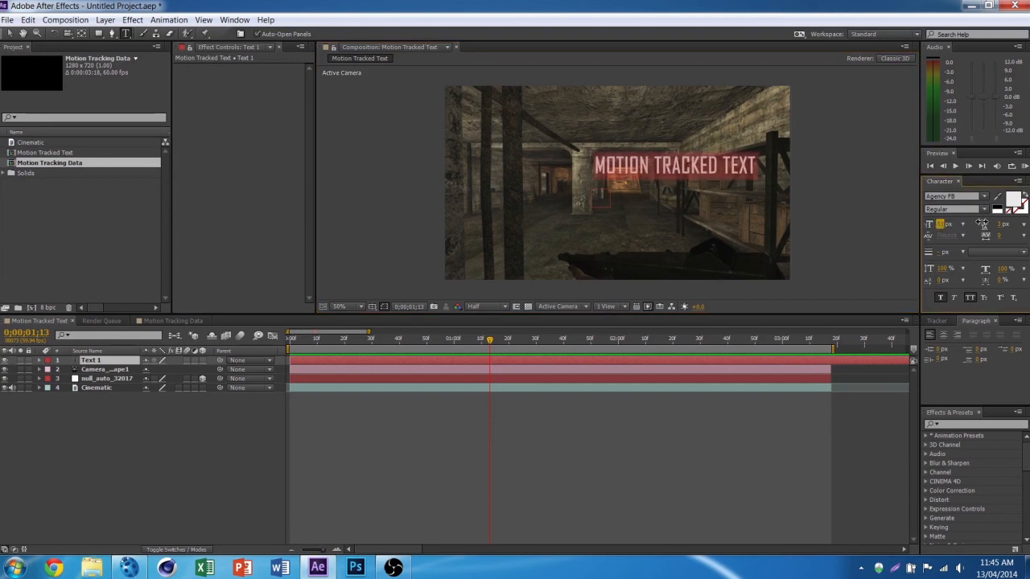
Step: Put the word TEXT on a second line and set the leading to 76 px
left_click(742, 167)
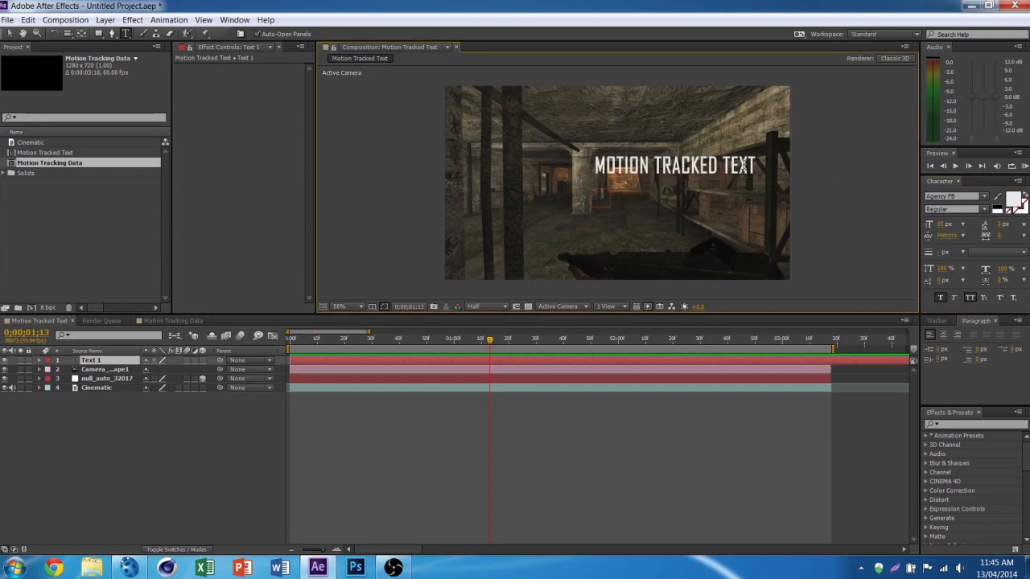
key("Return")
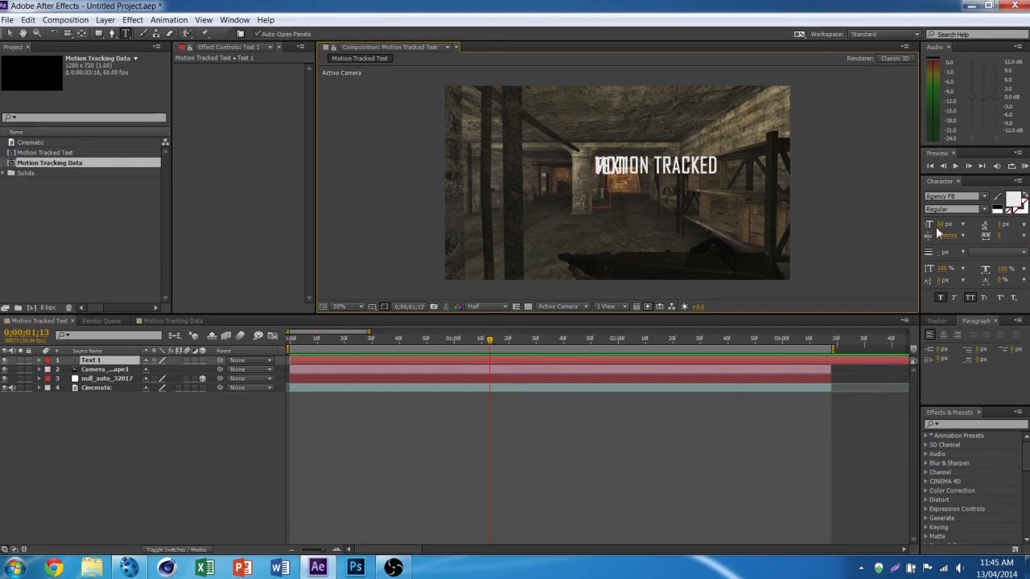
key("ctrl+a")
left_click_drag(998, 227, 1014, 198)
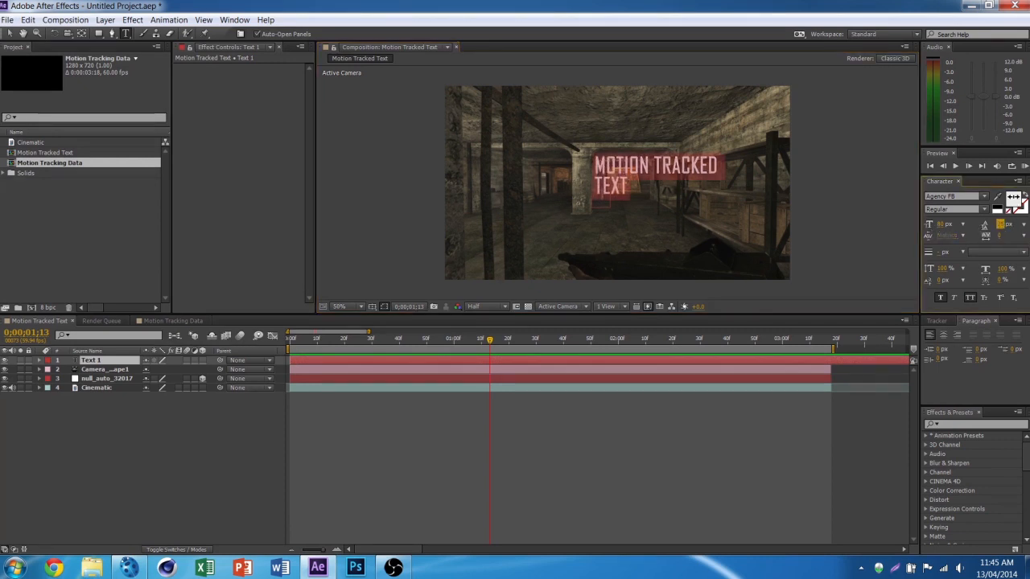
Step: Replace the second line's word with TUTORIAL and finish editing the text
left_click(597, 185)
type("UTORIAL")
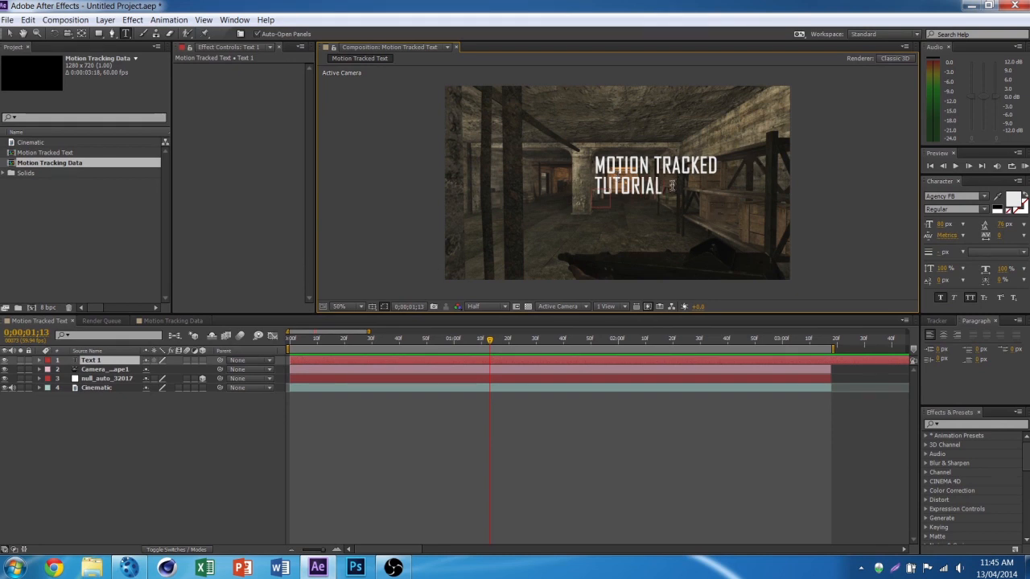
key("ctrl+a")
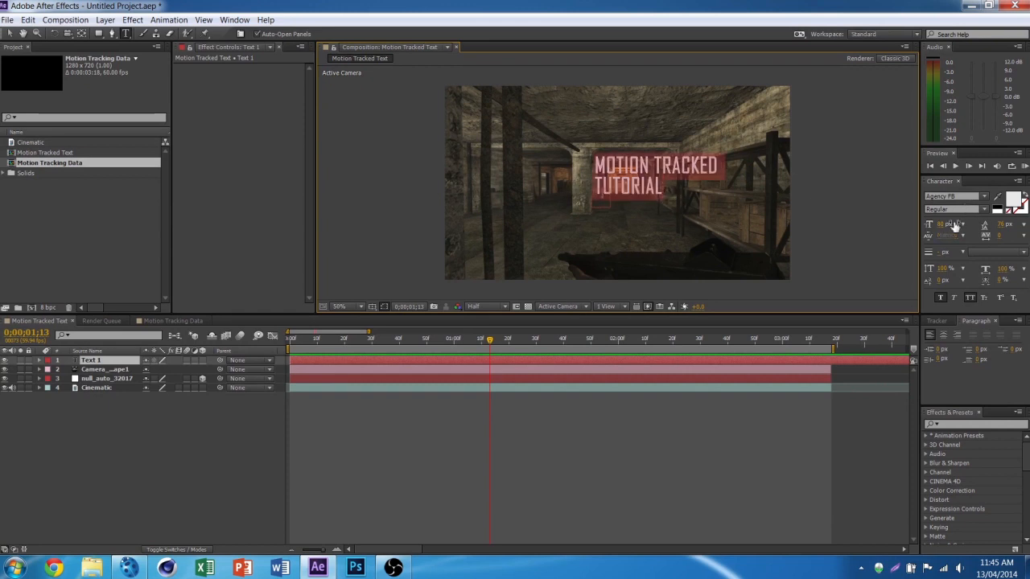
left_click(297, 455)
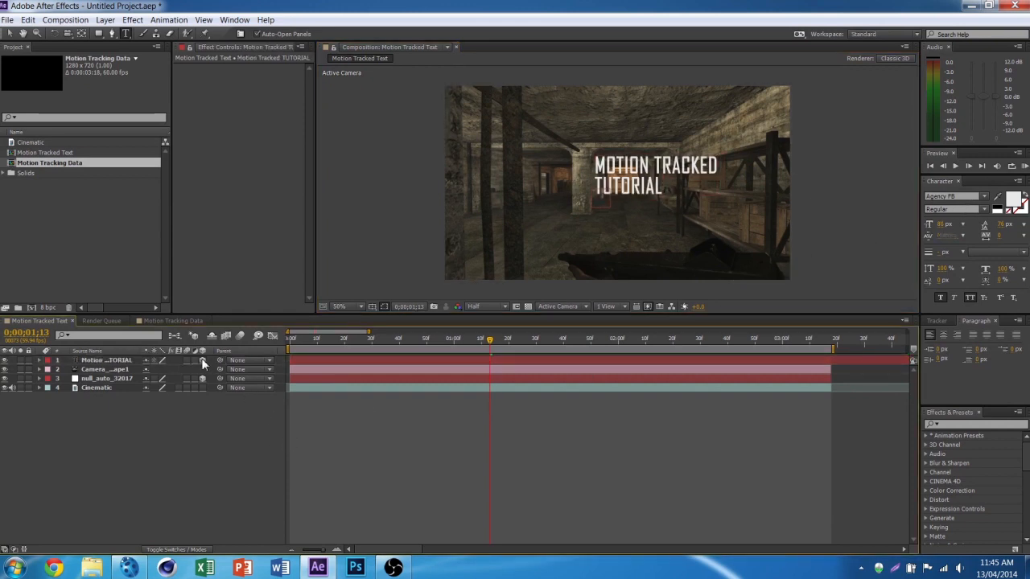
Step: Make the text layer 3D and set its position to 0, 0, 0 so it sits on the tracked origin
left_click(202, 360)
left_click(118, 370)
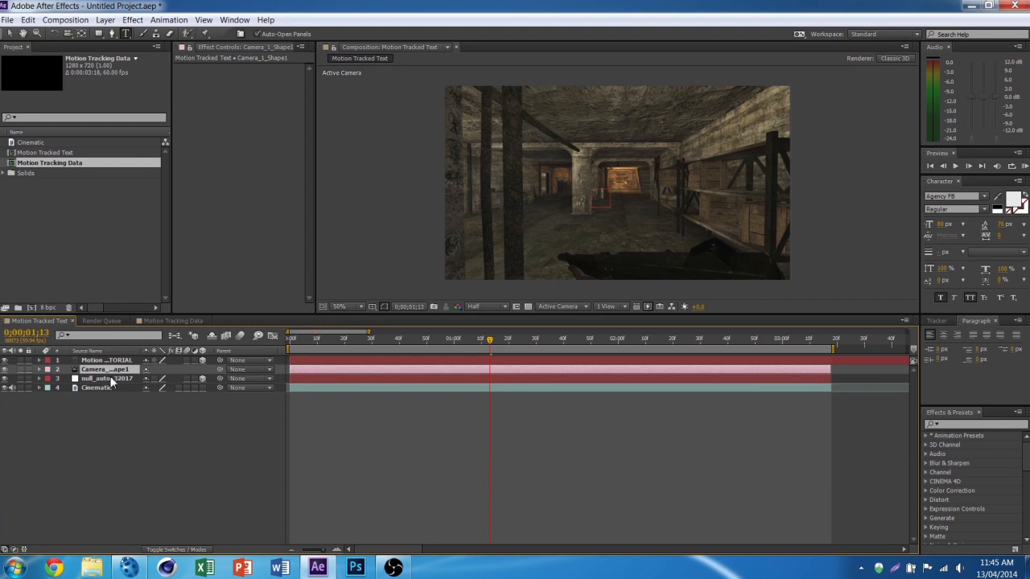
left_click(113, 378)
key("p")
key("p")
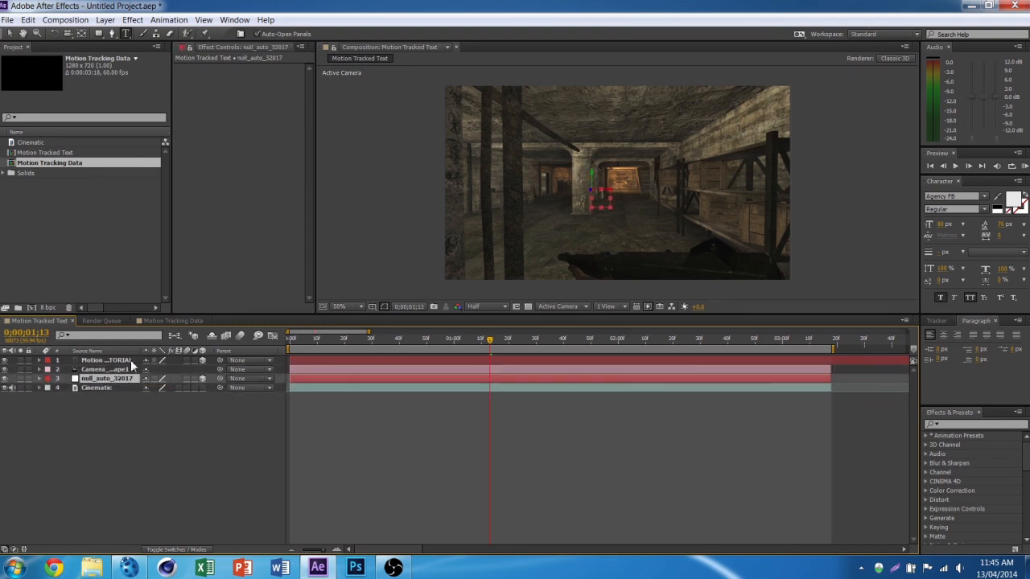
left_click(129, 361)
key("p")
left_click(168, 369)
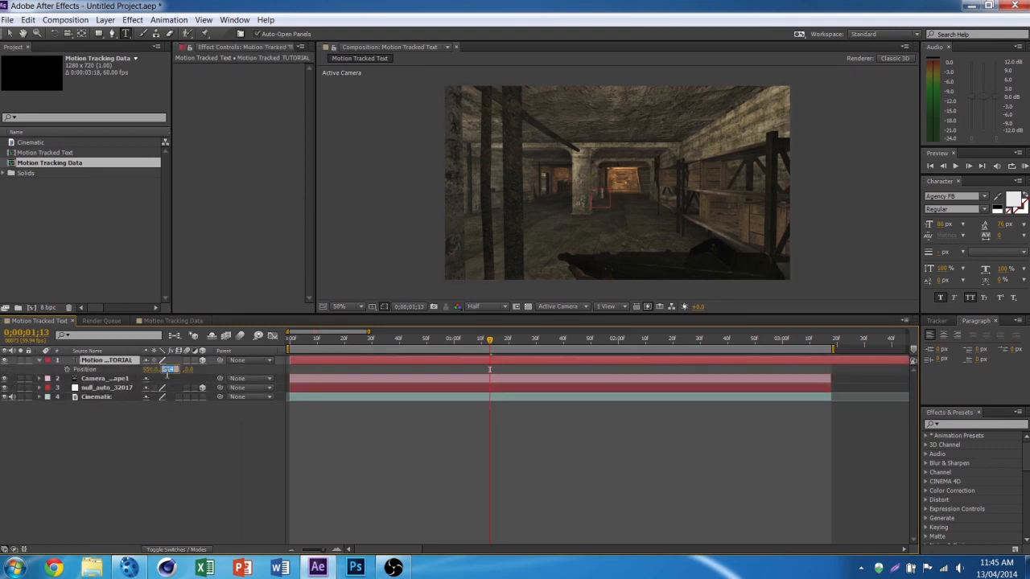
left_click(151, 369)
type("0.0,")
left_click(303, 430)
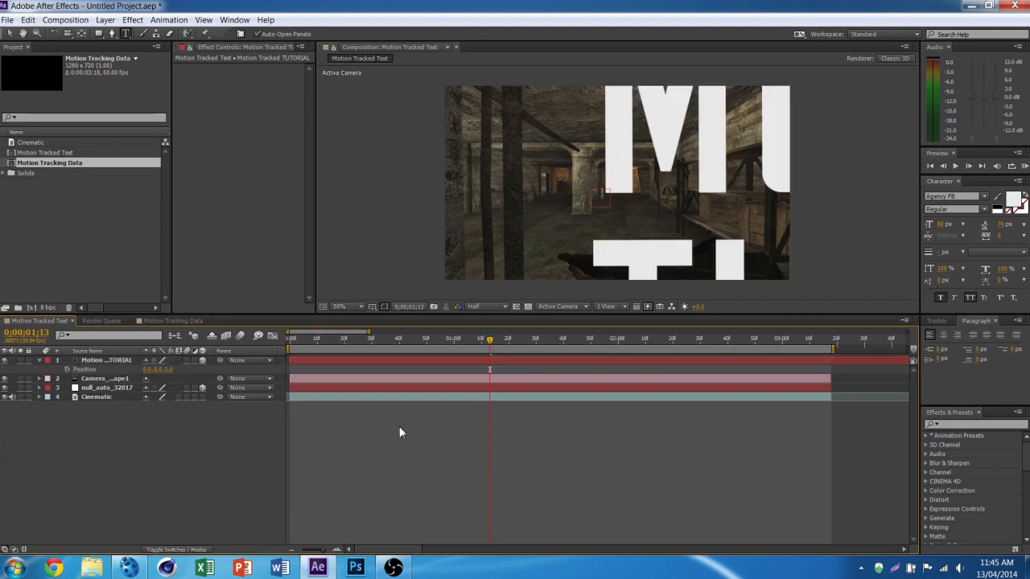
key("p")
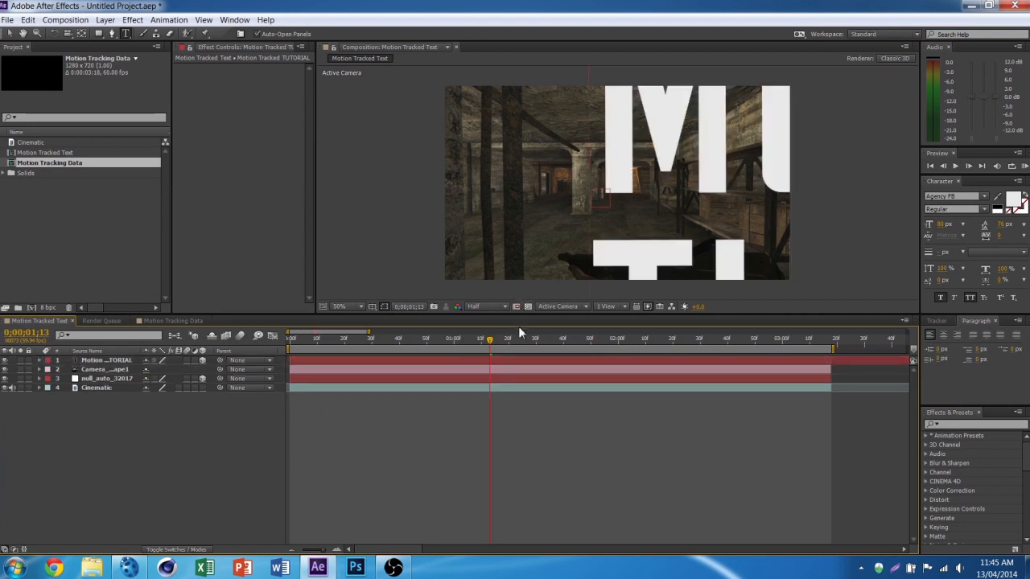
left_click(517, 360)
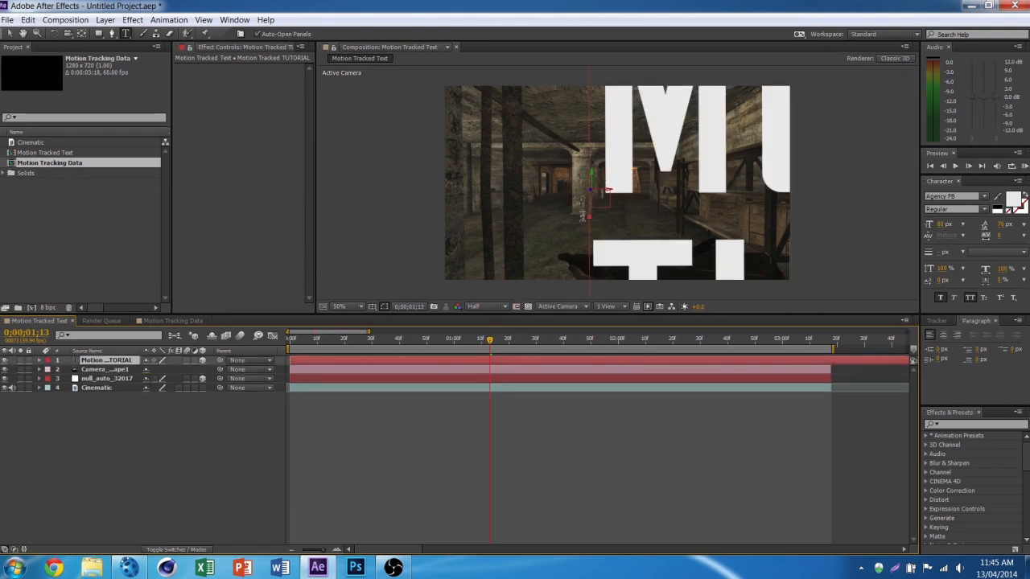
left_click(604, 377)
left_click(608, 361)
left_click(604, 410)
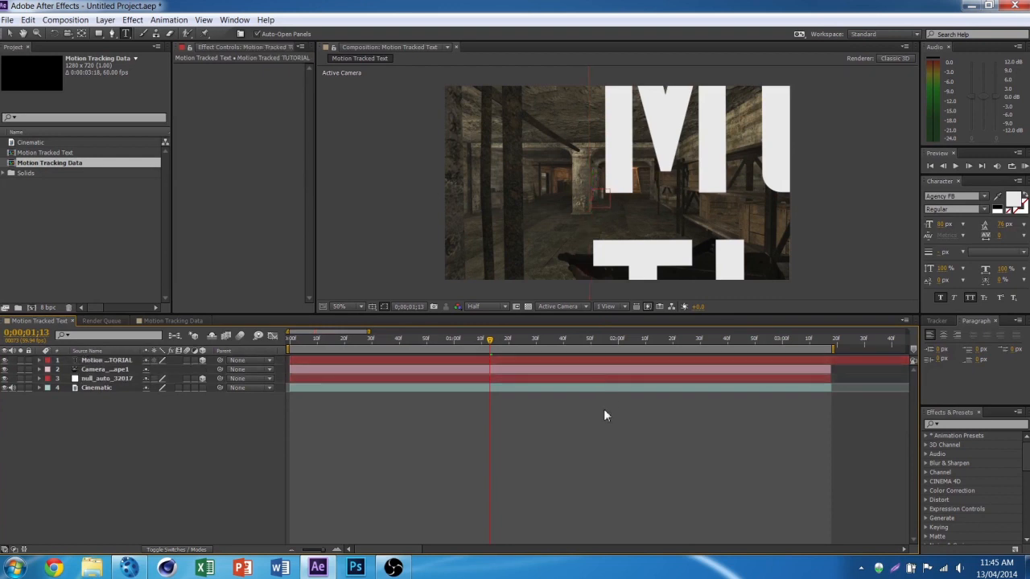
Step: Reduce the motion tracked text layer's font size to 3 px and its leading to 3 px
left_click(126, 363)
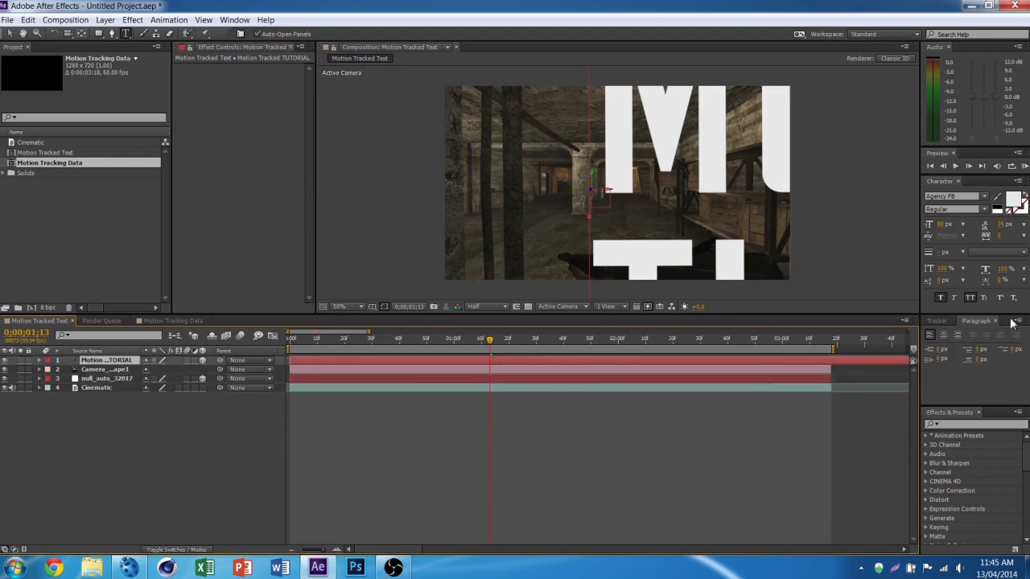
left_click_drag(948, 229, 914, 237)
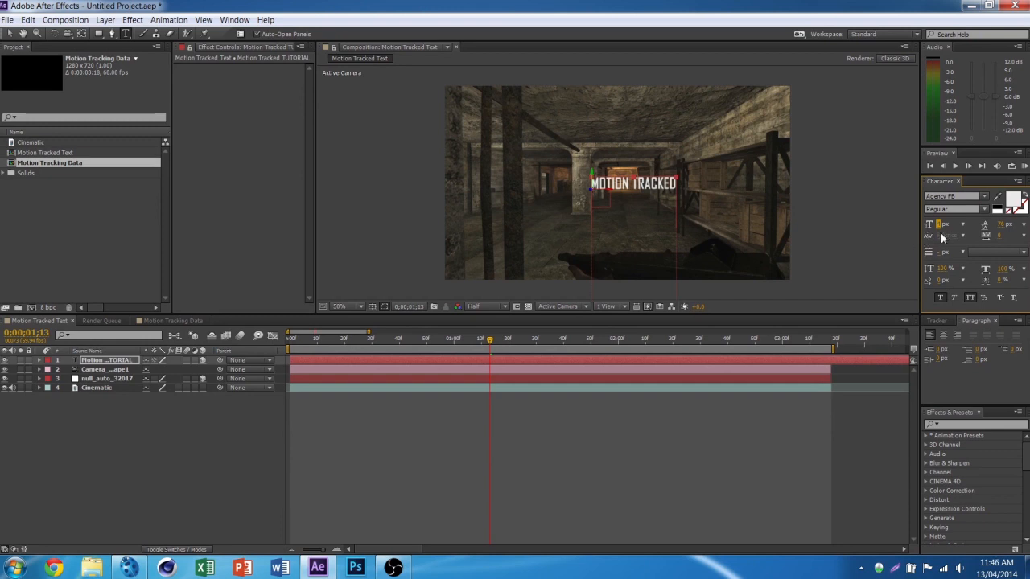
left_click(938, 225)
type("3")
key("Return")
left_click(1005, 226)
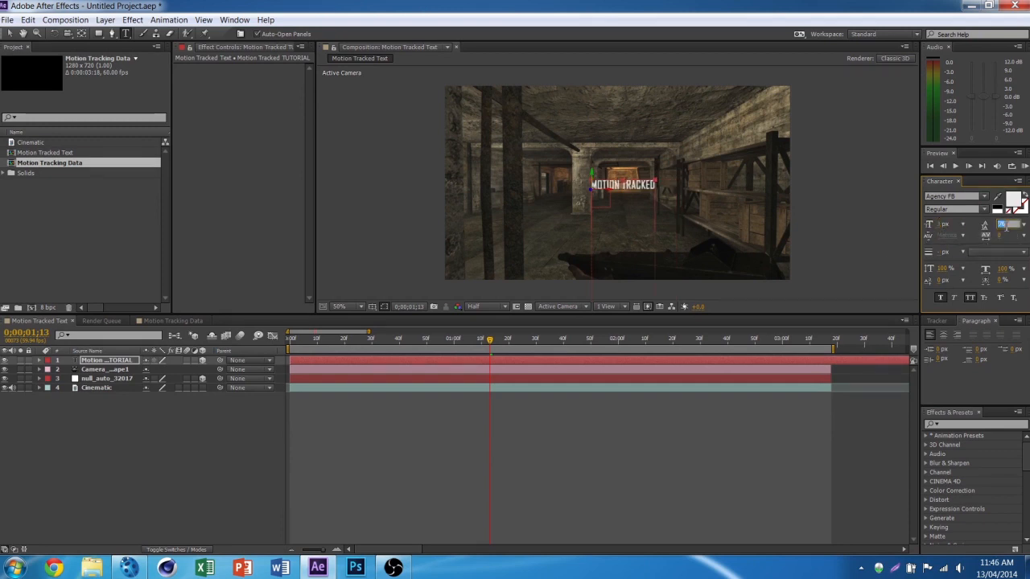
type("3")
key("Return")
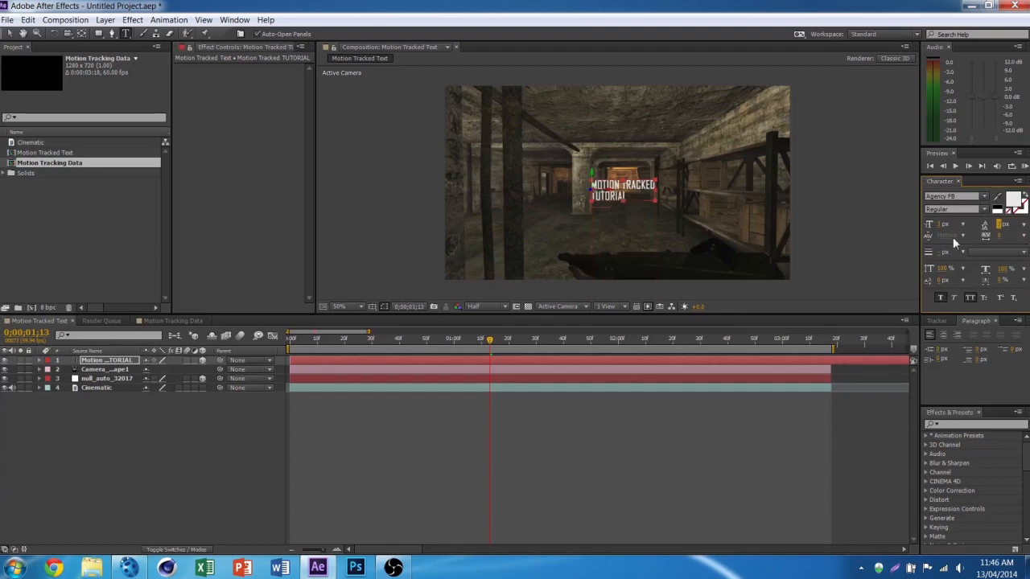
Step: At 0;00;01;41, turn off faux bold for the whole text, then reapply it to the word TUTORIAL only
left_click(486, 436)
left_click_drag(490, 343, 565, 337)
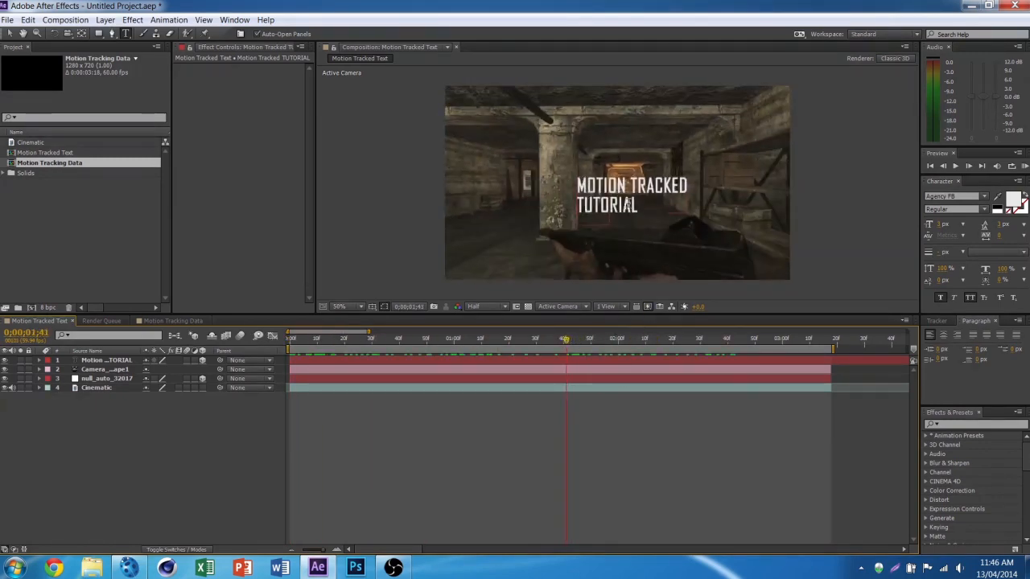
key("ctrl+a")
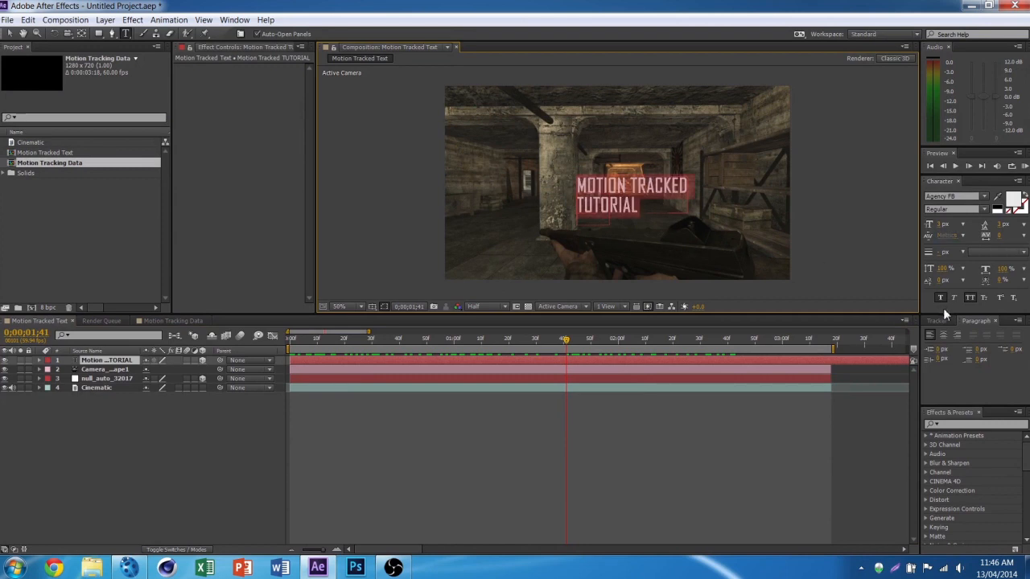
left_click(941, 297)
left_click(603, 416)
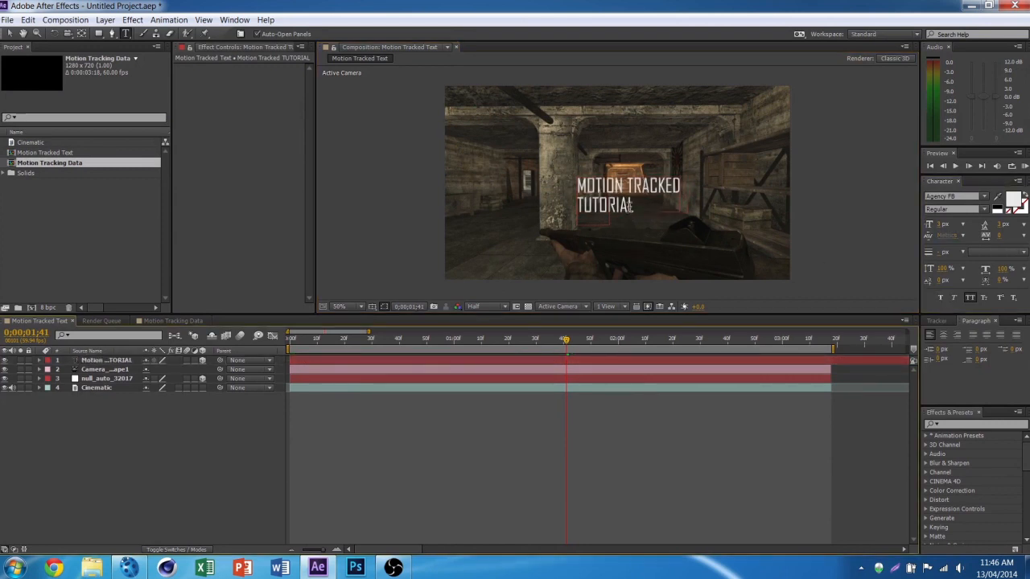
left_click_drag(636, 205, 576, 206)
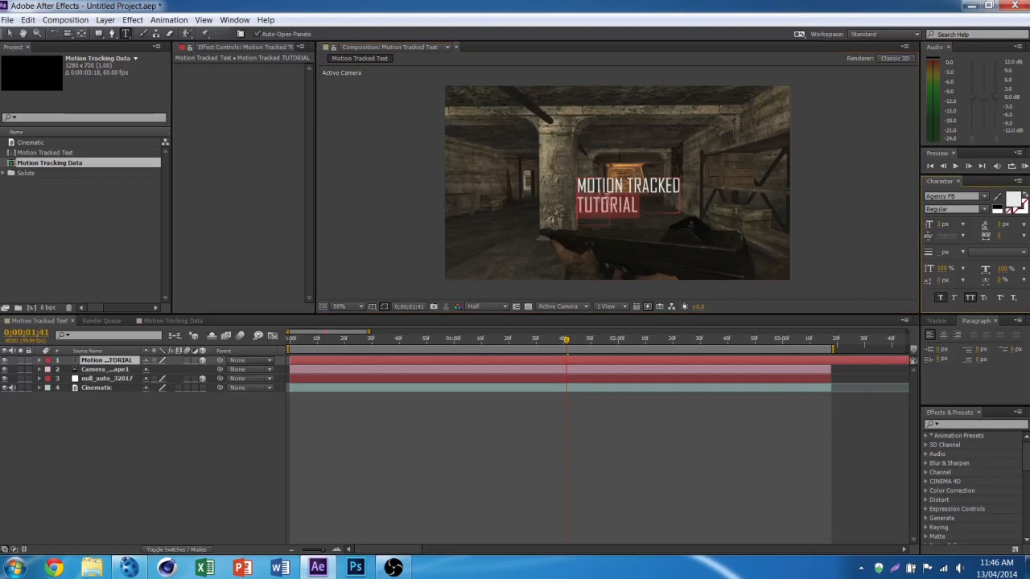
left_click_drag(628, 187, 576, 186)
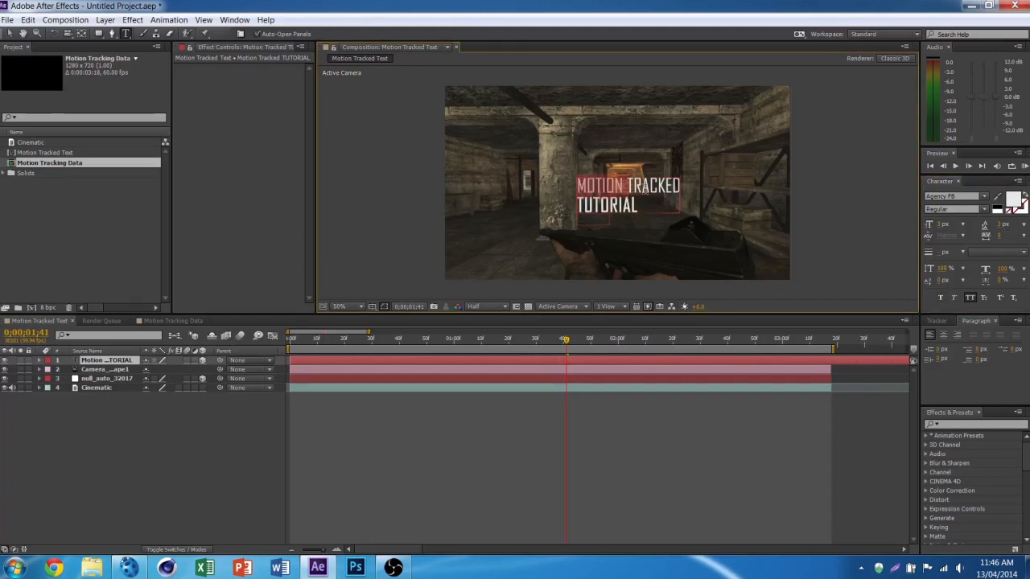
left_click(1013, 200)
left_click(440, 260)
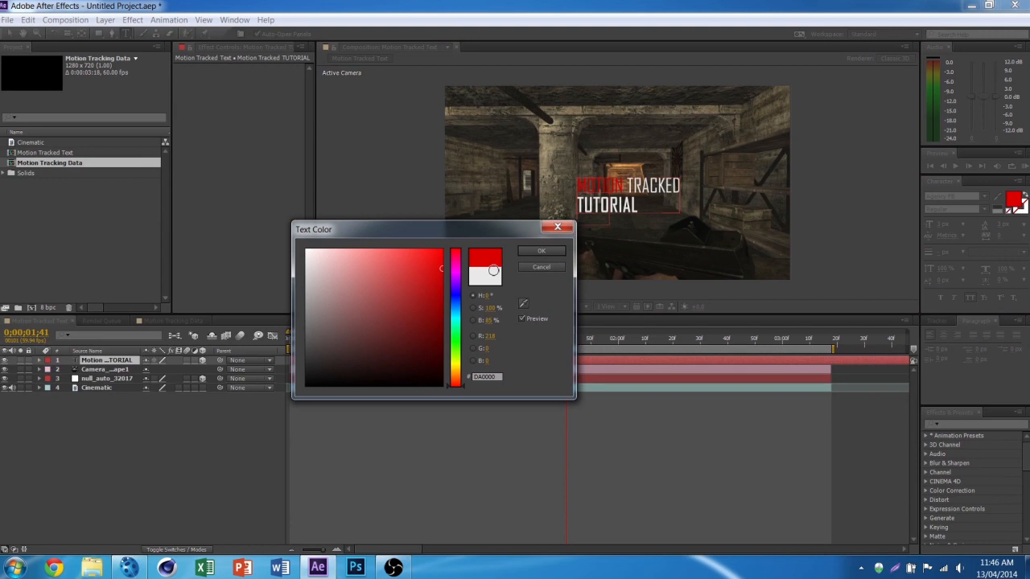
left_click(534, 268)
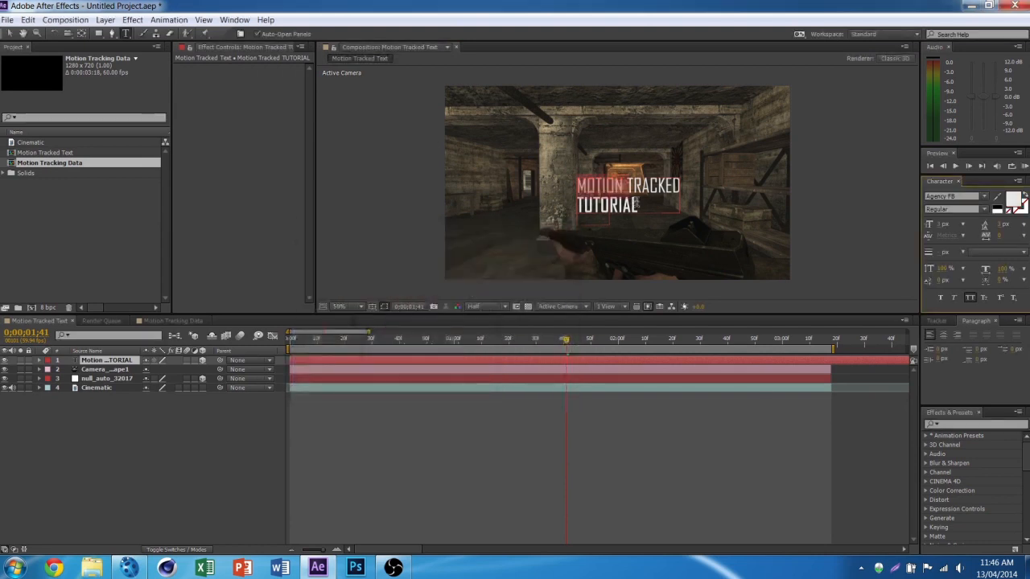
Step: Change the fill colour of the word TRACKED to red (EA0000)
double_click(653, 186)
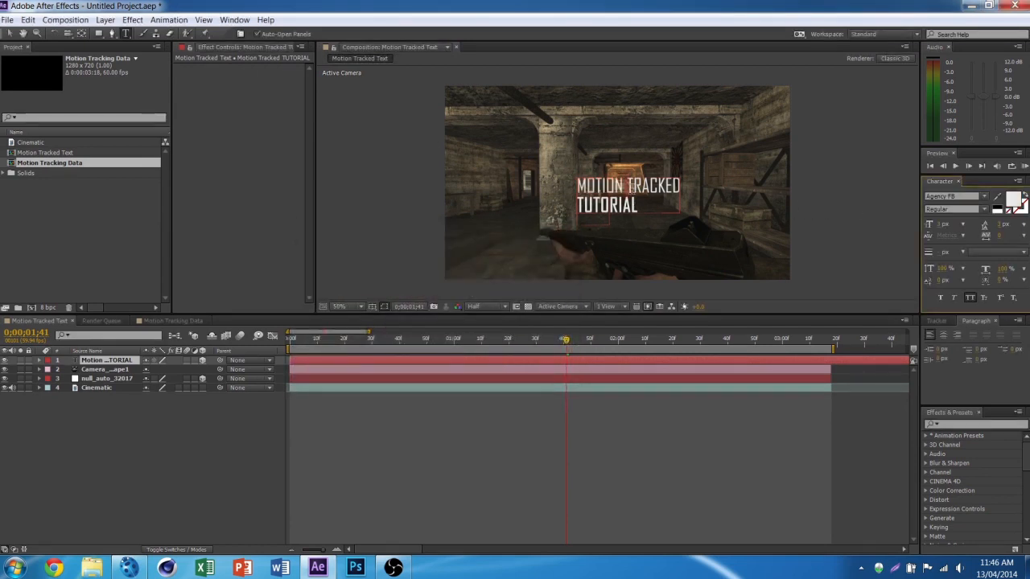
left_click(1012, 200)
type("EA0000")
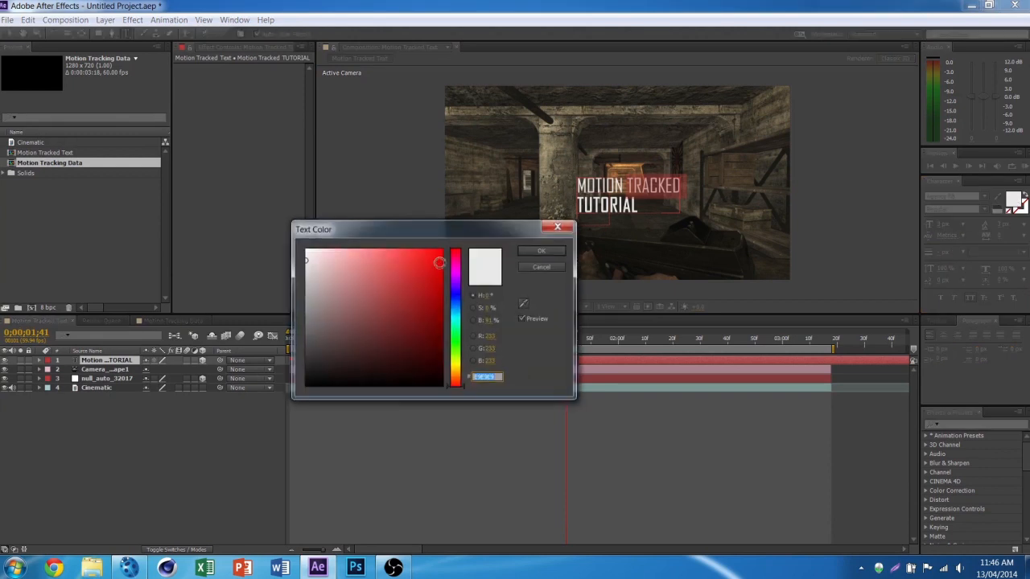
left_click(546, 254)
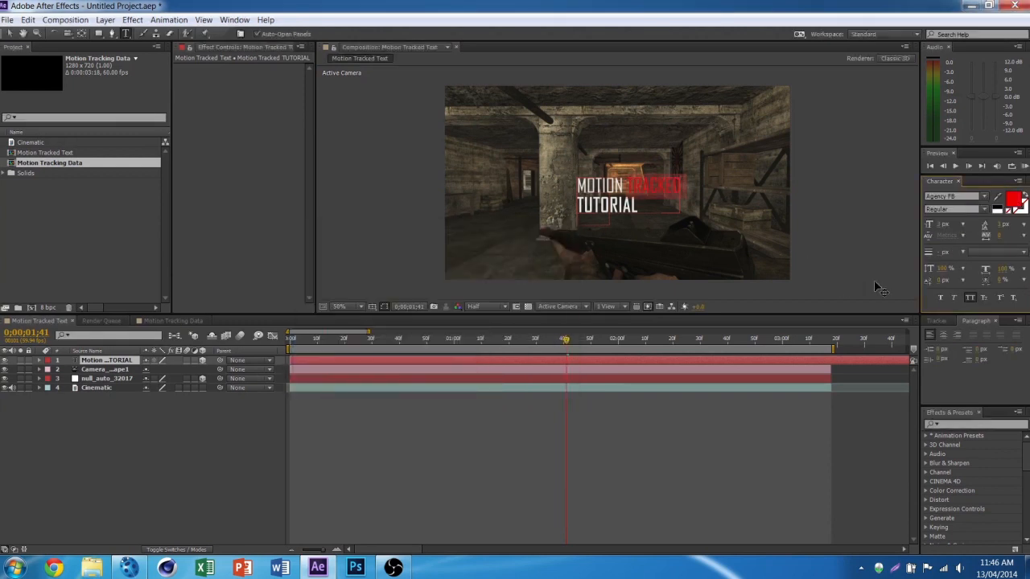
left_click(720, 436)
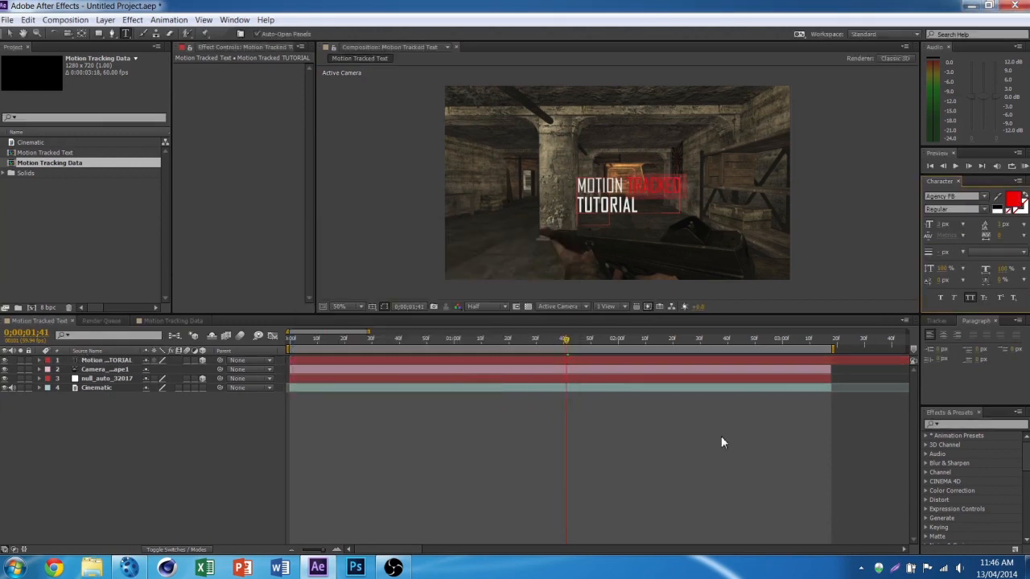
Step: Enlarge the word TUTORIAL to a font size of 3.5 px
left_click(638, 205)
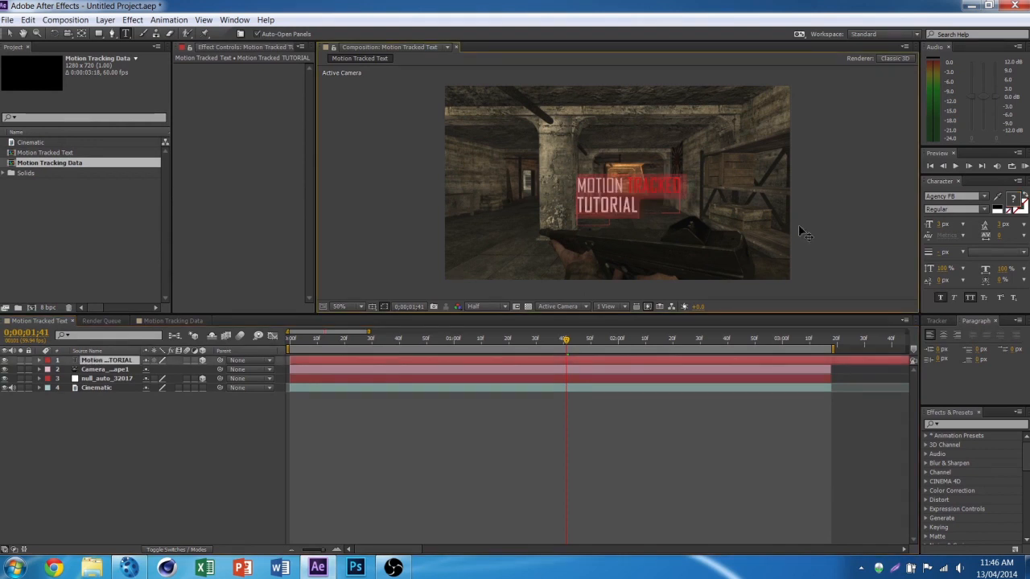
left_click(996, 203)
left_click(942, 226)
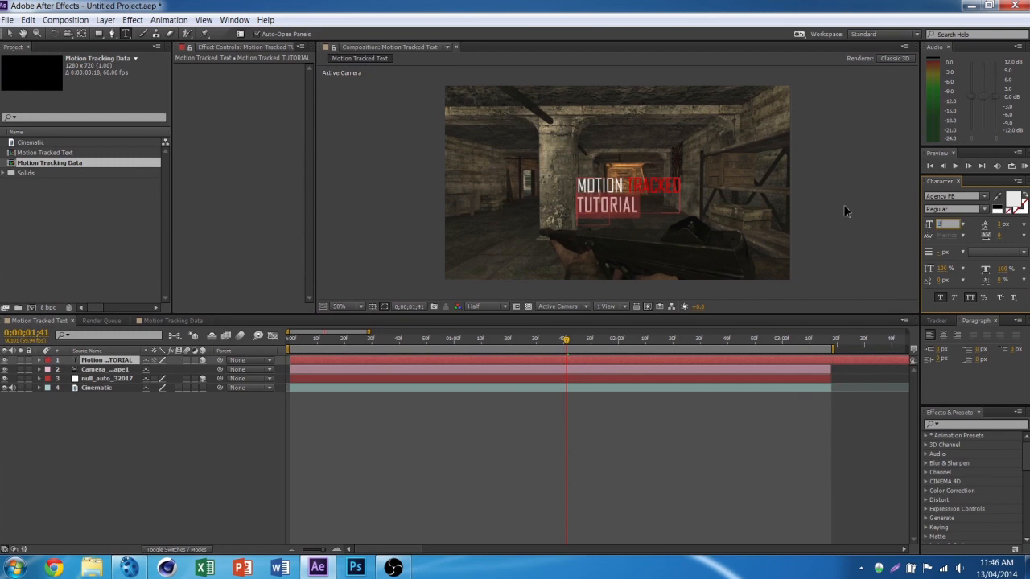
type("3.5")
key("Return")
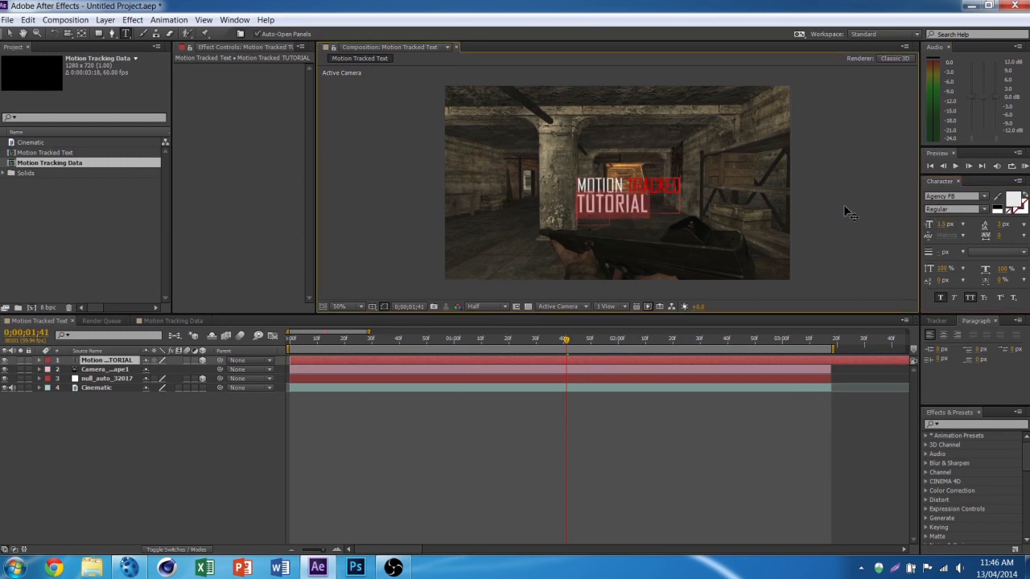
Step: Apply faux bold to the word TRACKED and finish editing the text
double_click(620, 184)
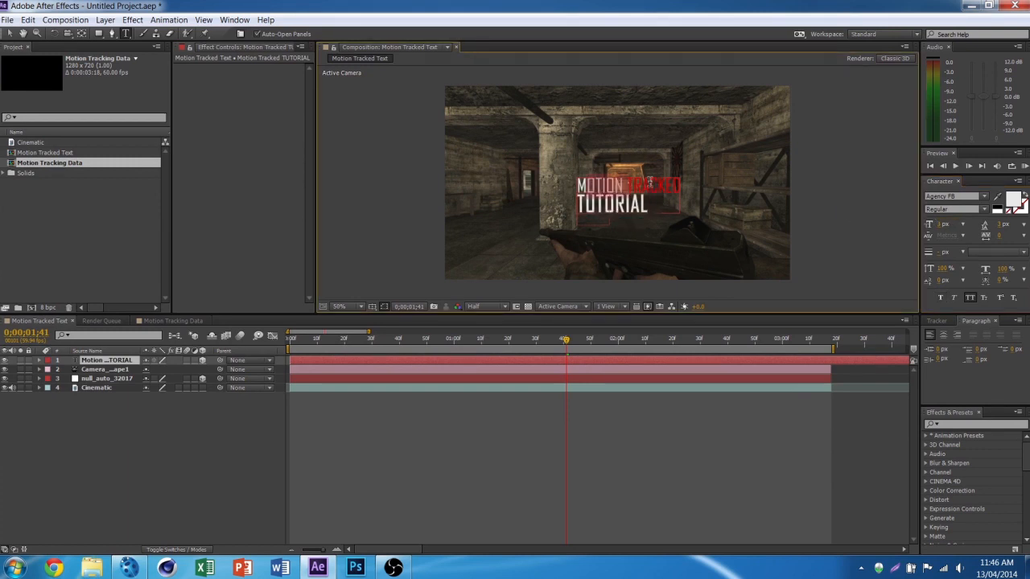
double_click(633, 188)
left_click(941, 297)
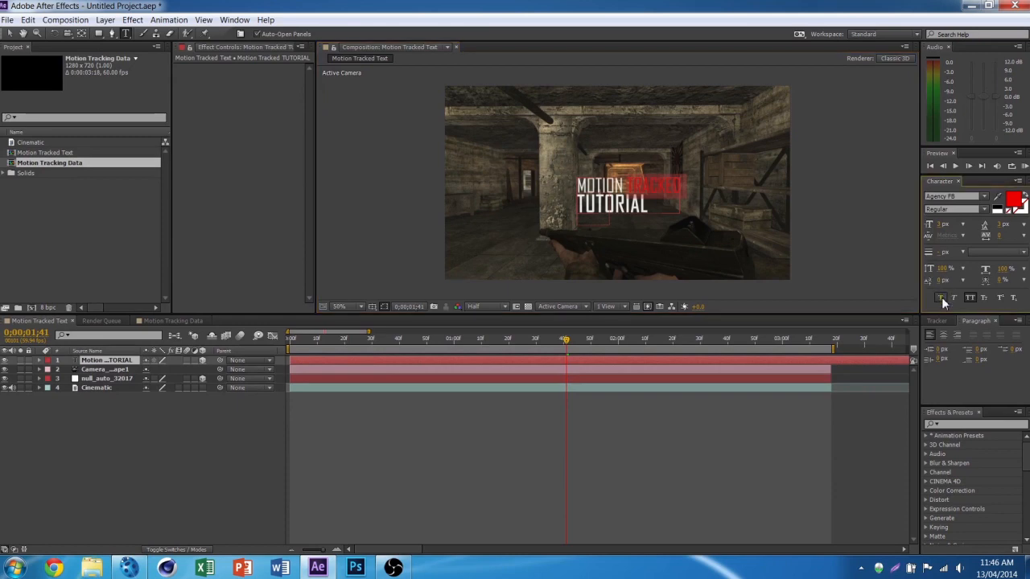
left_click(683, 427)
Step: At 0;00;01;42, duplicate the text layer and replace the copy's text with a plus sign (+)
mouse_move(568, 341)
left_mouse_down()
mouse_move(626, 344)
mouse_move(541, 351)
mouse_move(568, 355)
left_mouse_up()
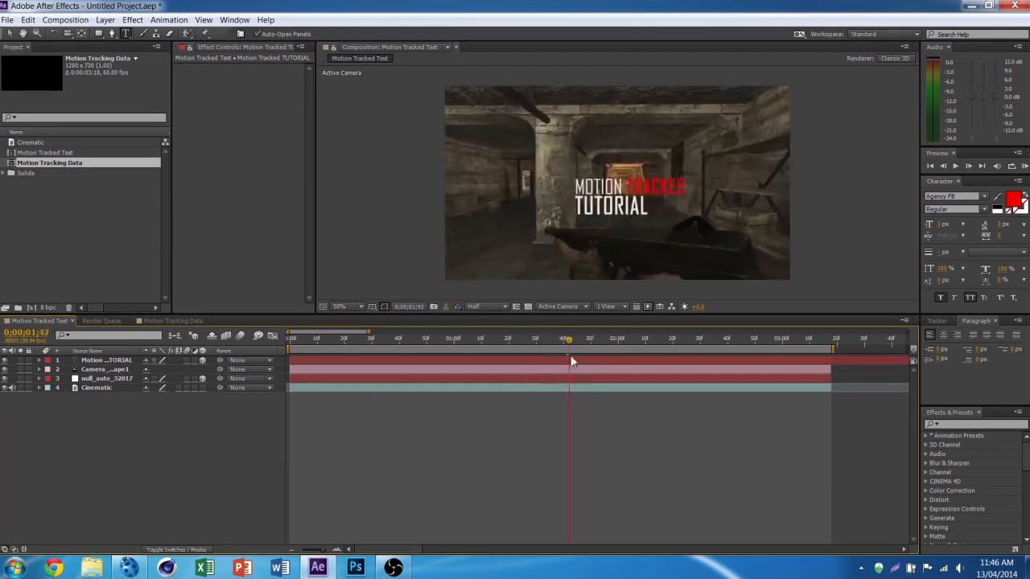
left_click(664, 362)
key("ctrl+d")
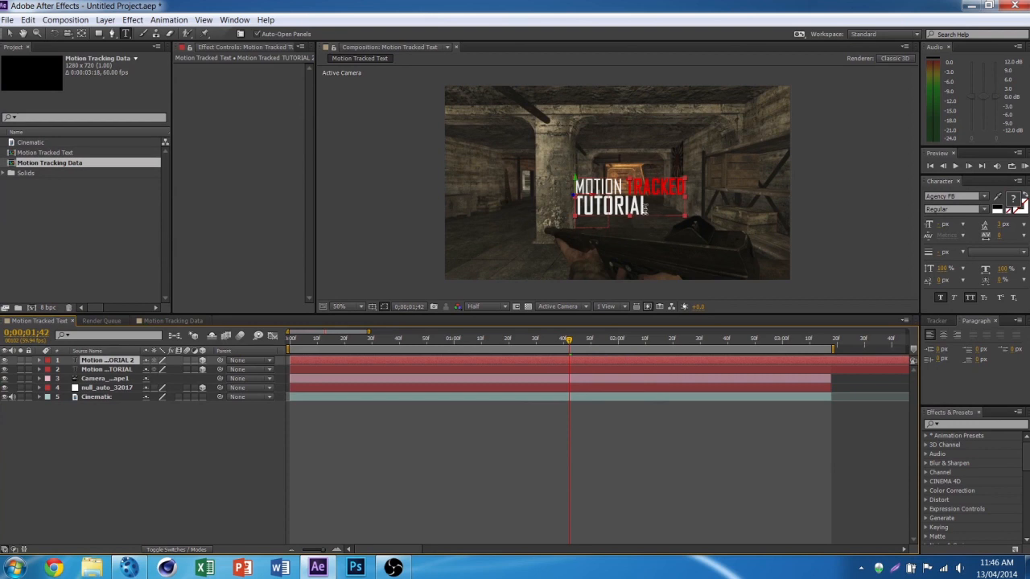
left_click(643, 208)
left_click(651, 211)
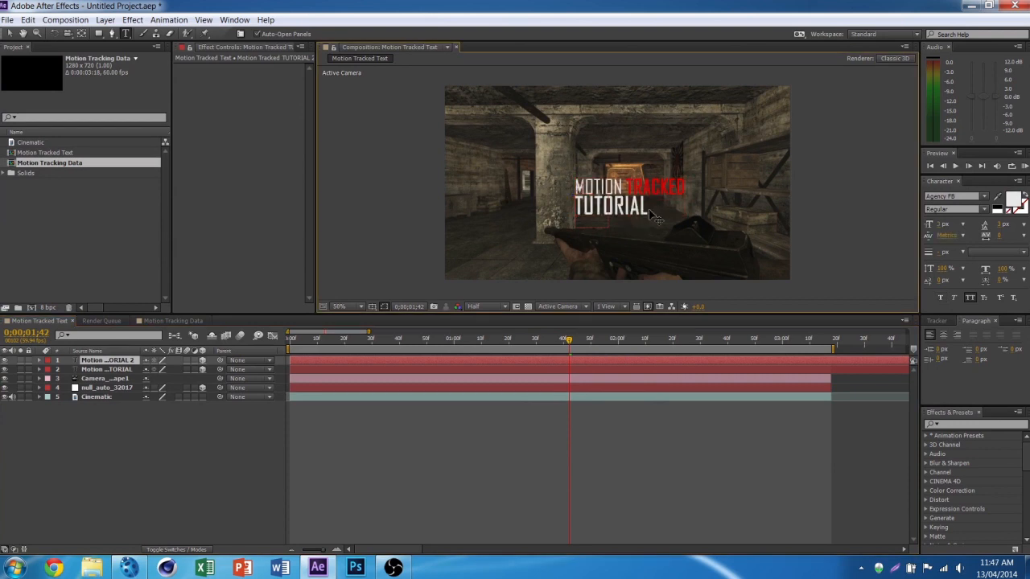
Step: Set the plus sign's font to TYPOGRAPH PRO UltraLight and its size to 6 px, then finish editing it
left_click(948, 196)
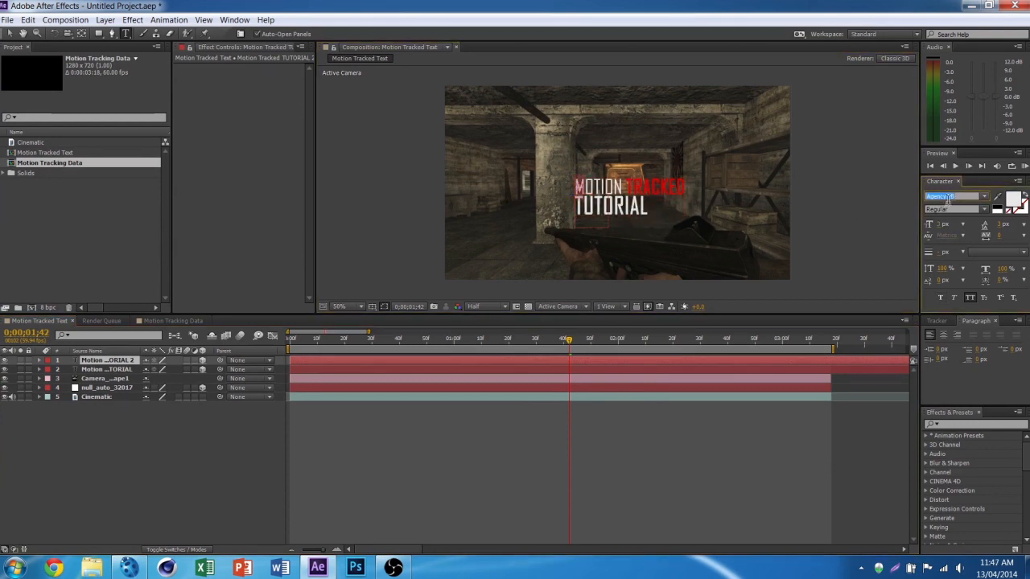
type("TYPOGRAPH PRO")
key("Return")
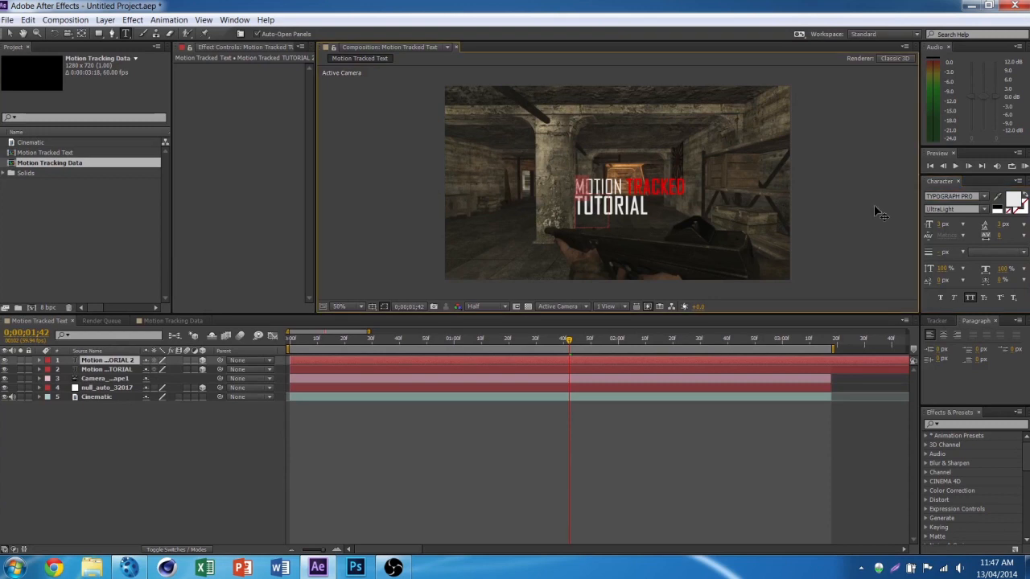
left_click(940, 225)
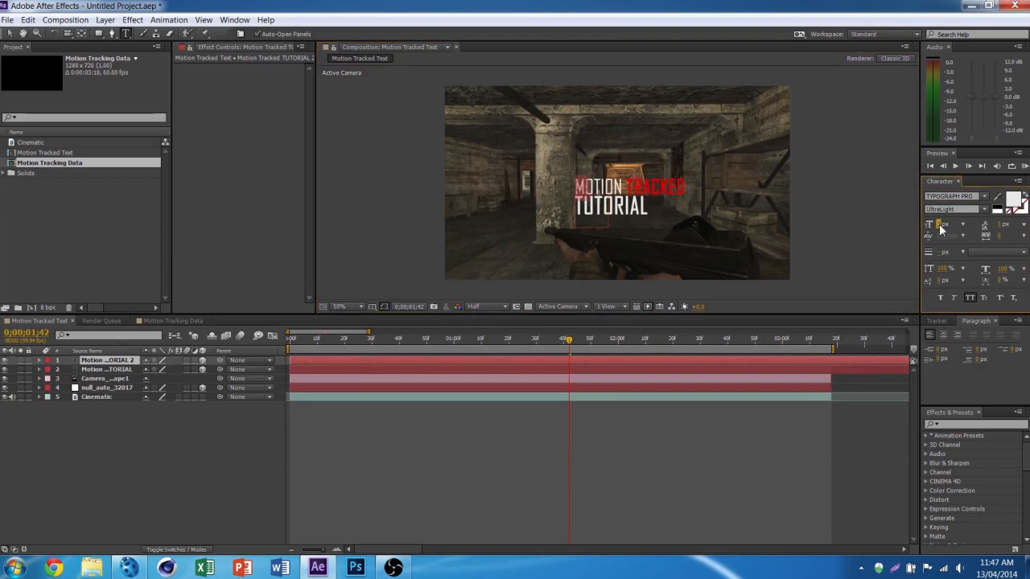
left_click_drag(946, 227, 942, 226)
left_click(942, 225)
type("6")
key("Return")
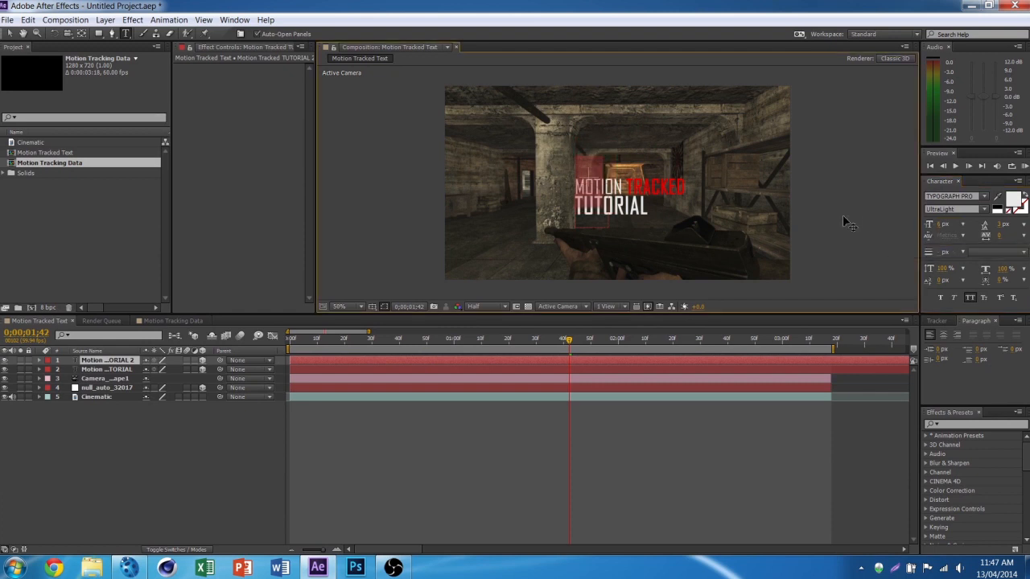
left_click(429, 364)
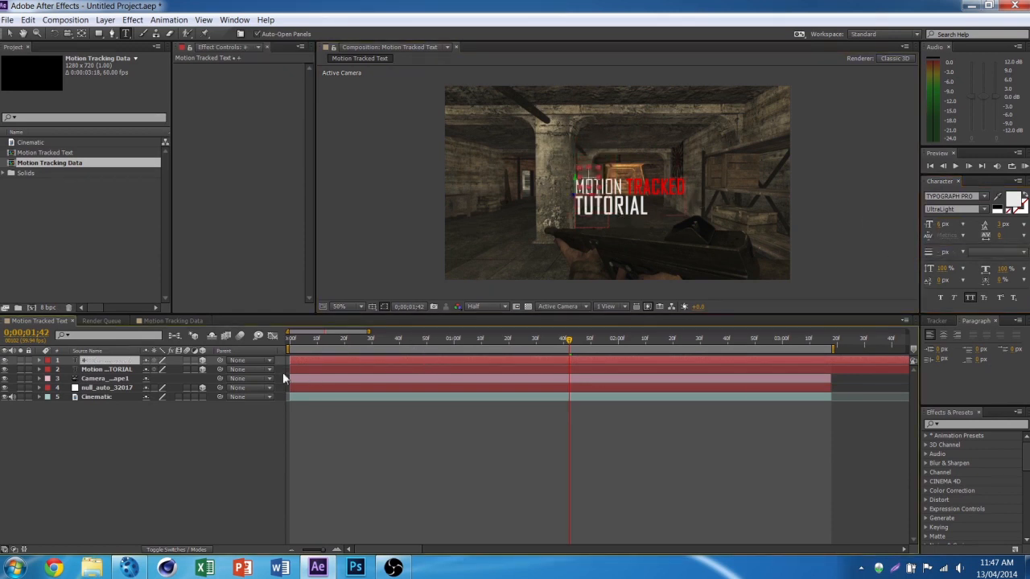
key("p")
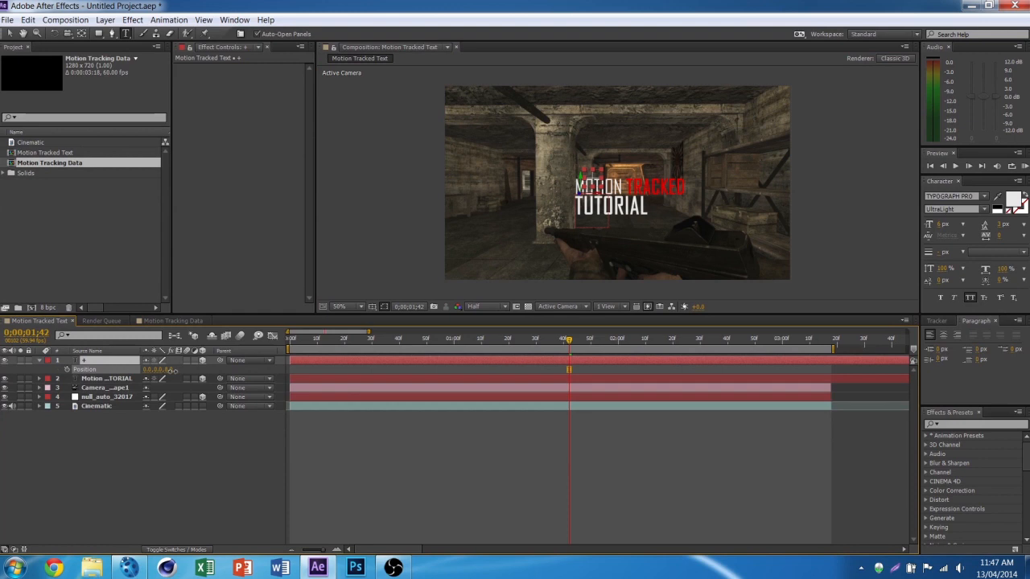
key("ctrl+z")
left_click_drag(156, 371, 138, 372)
key("ctrl+z")
Step: Set the plus sign layer's anchor point to -16, 1, 0 to offset it beyond the end of the first text line
key("a")
key("ctrl+z")
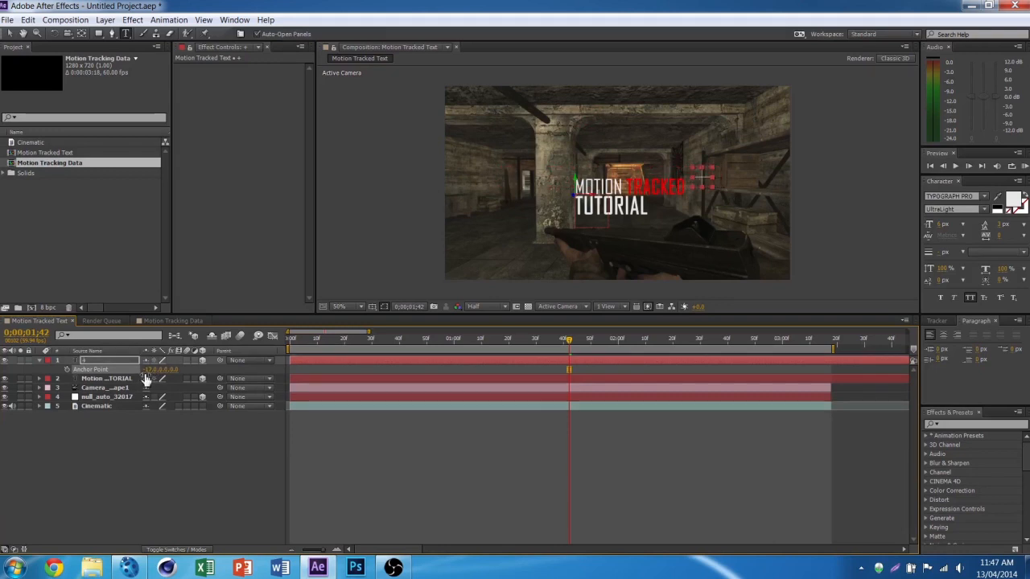
left_click(156, 370)
type("-16")
key("Return")
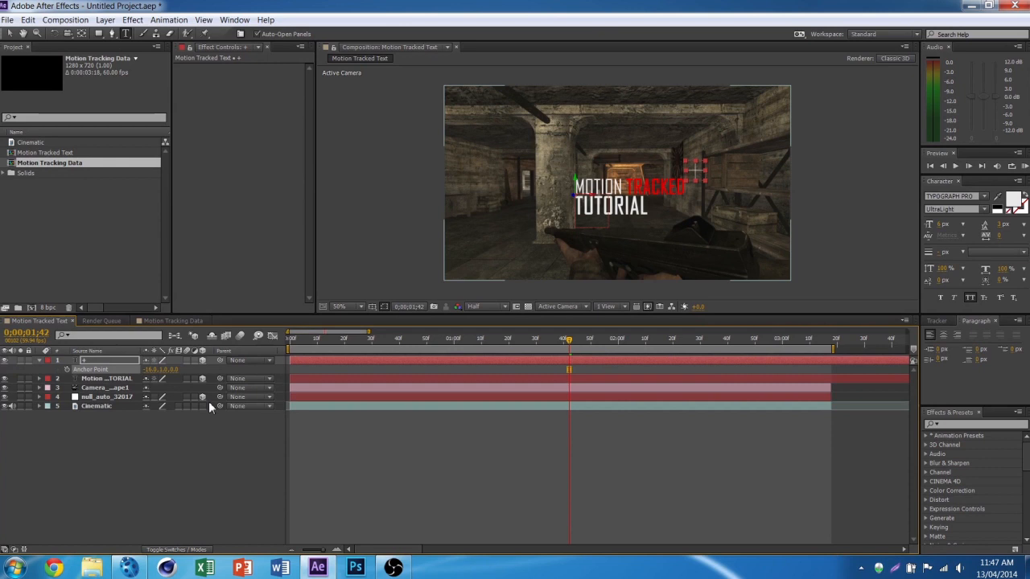
Step: Duplicate the plus sign layer and set the copy's anchor point to -16, -6, 0 to place it below the original
key("ctrl+d")
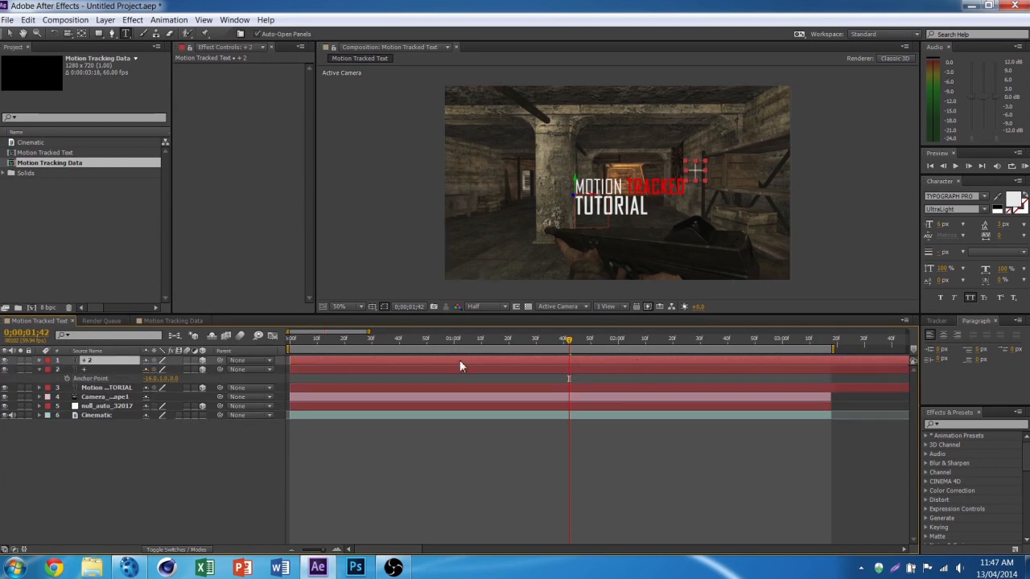
key("a")
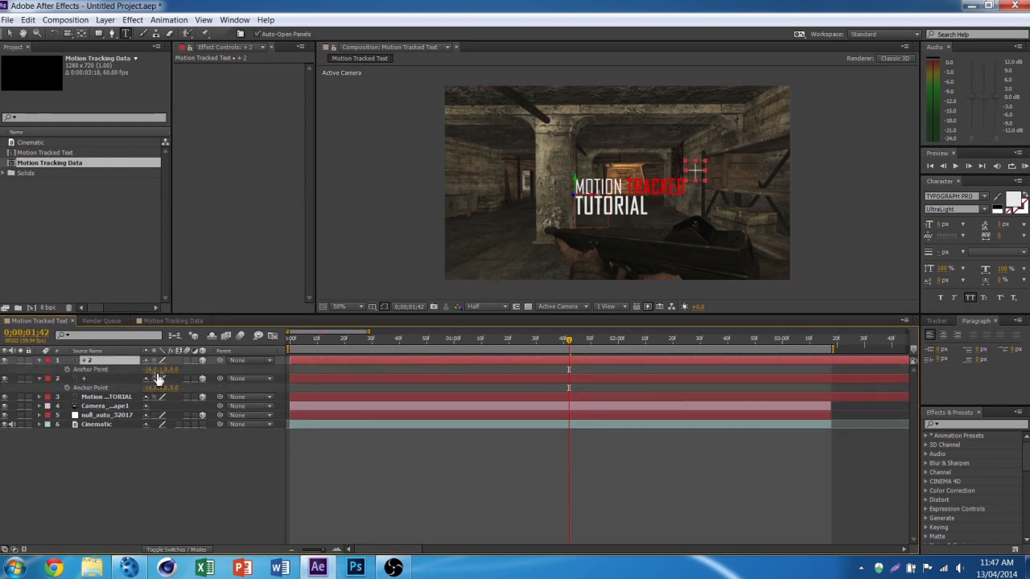
left_click(170, 369)
type("-4")
key("Return")
type("-6")
key("Return")
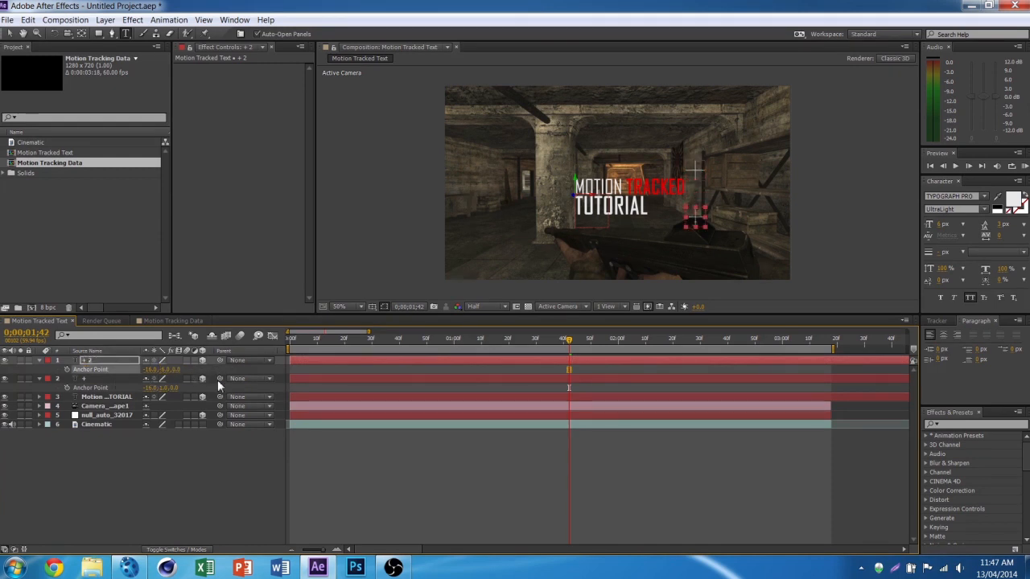
left_click(674, 495)
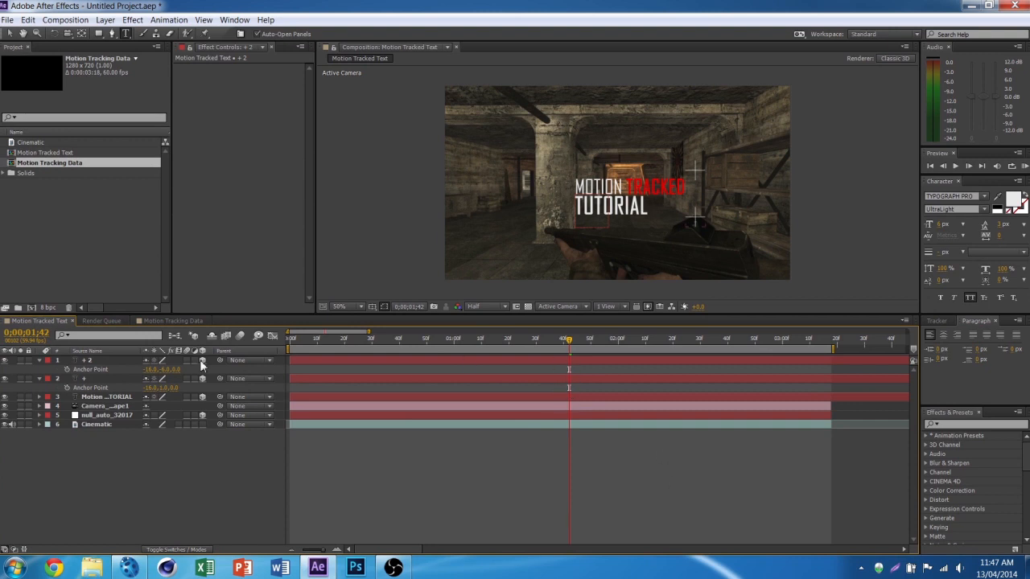
Step: Set the Y anchor point of the duplicated plus sign layer to -7 and deselect it
left_click(168, 369)
type("-7")
key("Return")
left_click(593, 490)
Step: At 0;00;01;20, collapse the camera layer's keyframed properties and add a new adjustment layer above all the other layers
left_click_drag(568, 346, 569, 457)
left_click(578, 423)
key("u")
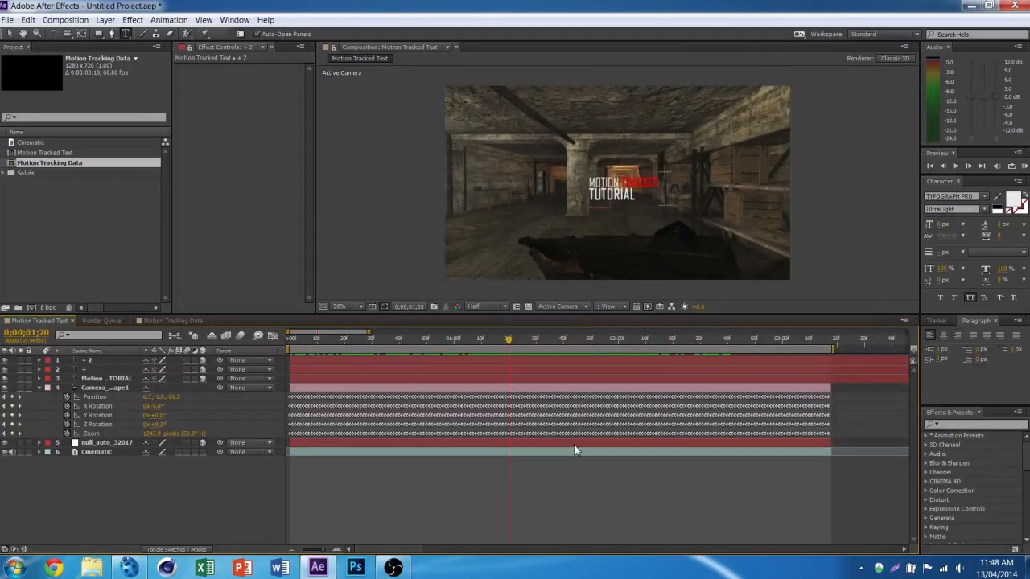
key("u")
key("ctrl+alt+y")
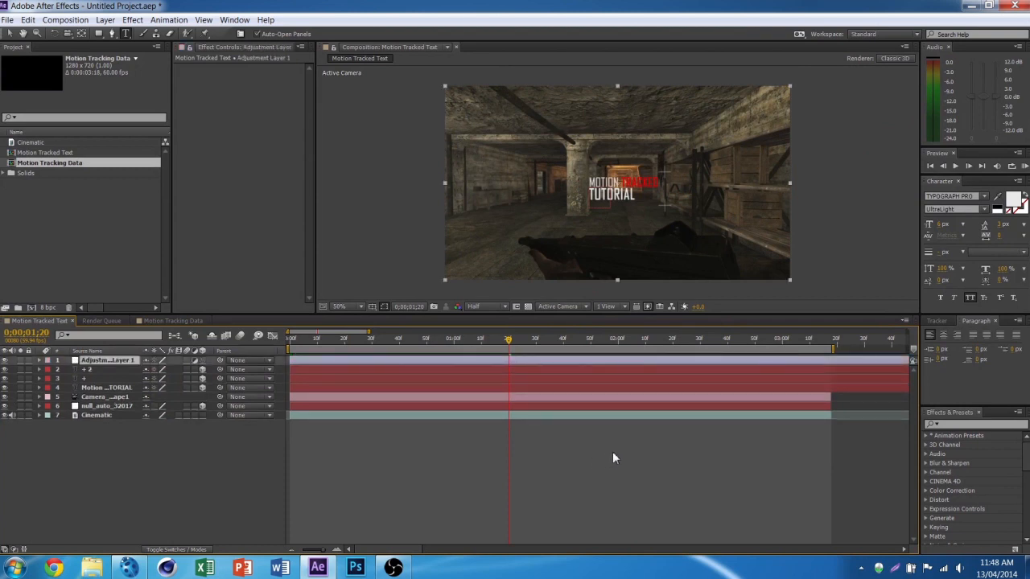
key("ctrl+alt+y")
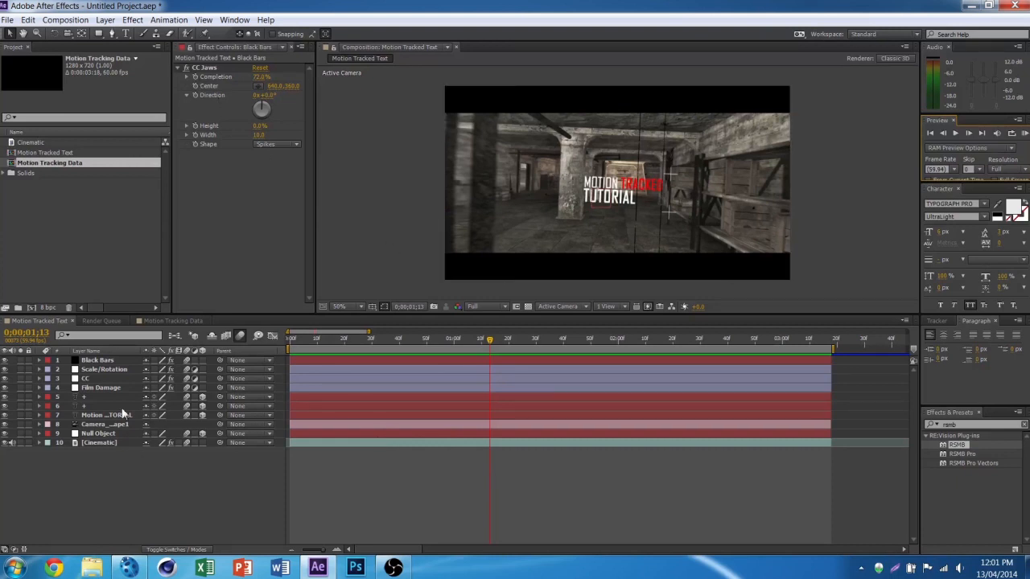
Step: Examine the effects on the Film Damage and CC layers, including the Levels and Leave Color settings
left_click(103, 387)
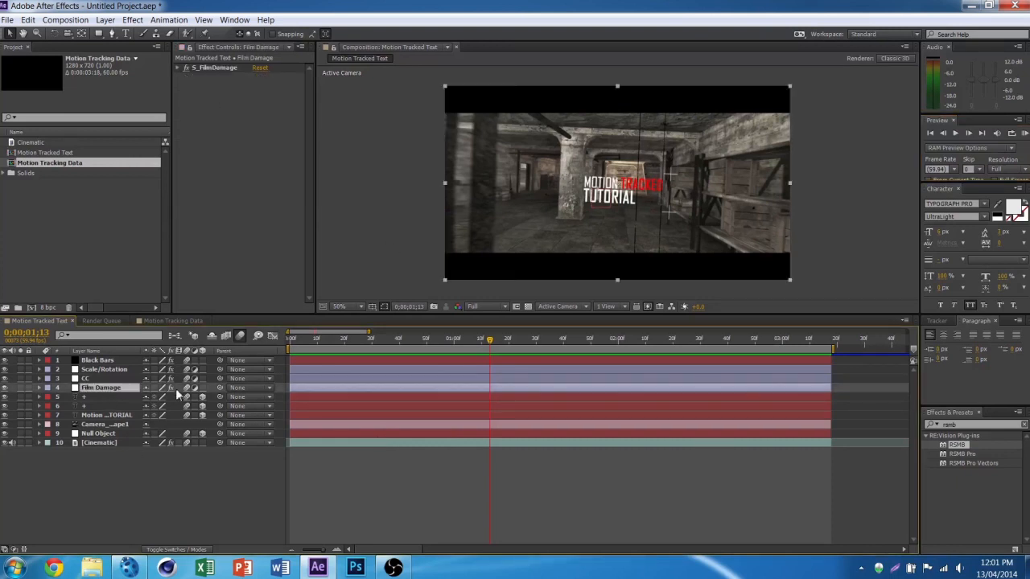
left_click(83, 380)
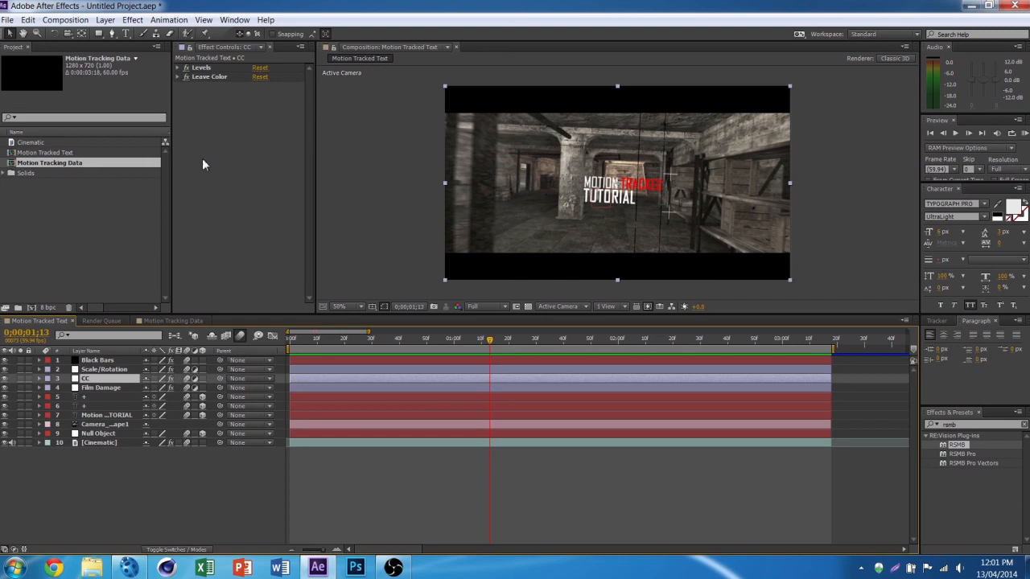
left_click(177, 67)
left_click(177, 67)
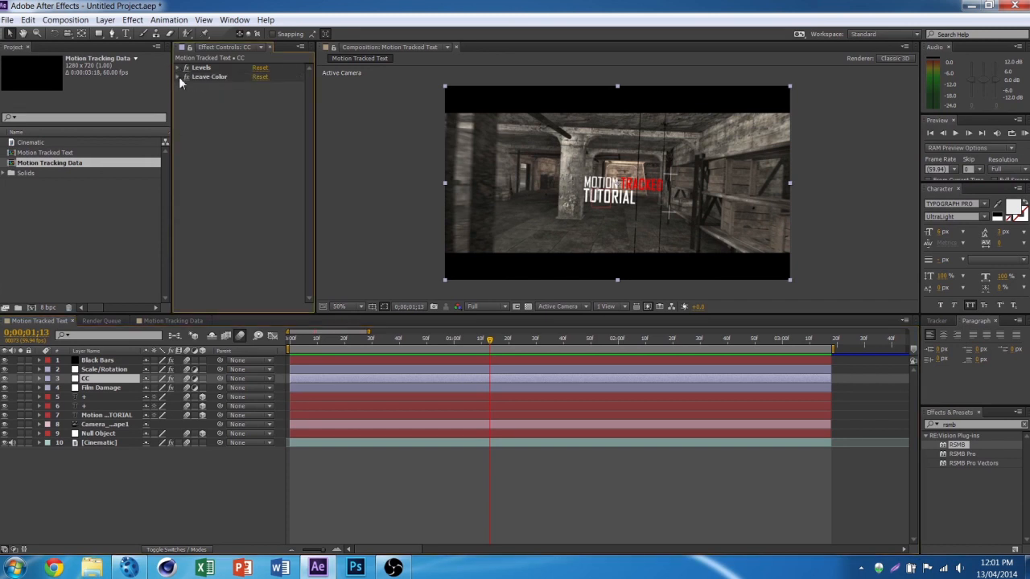
left_click(177, 77)
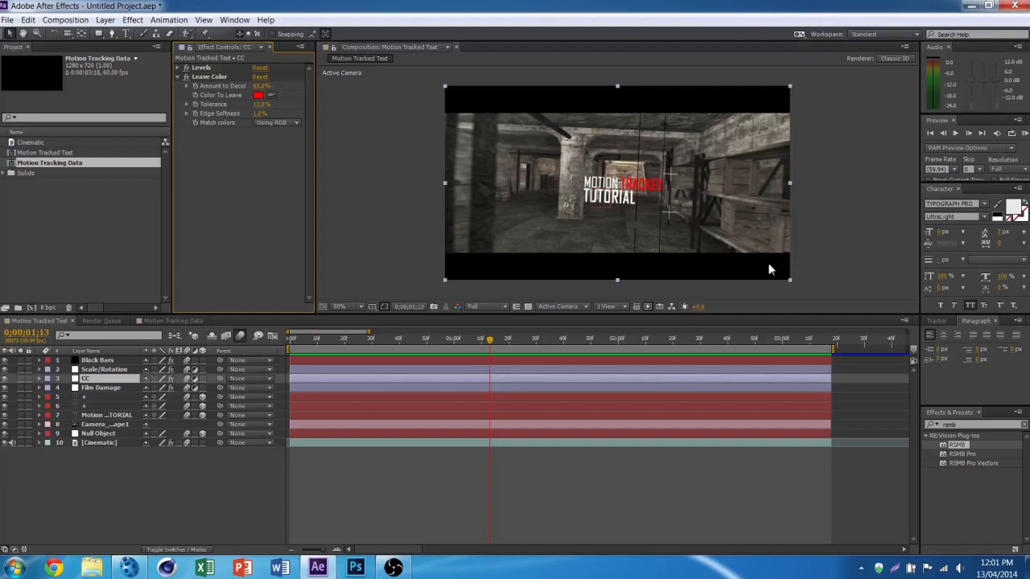
left_click(179, 76)
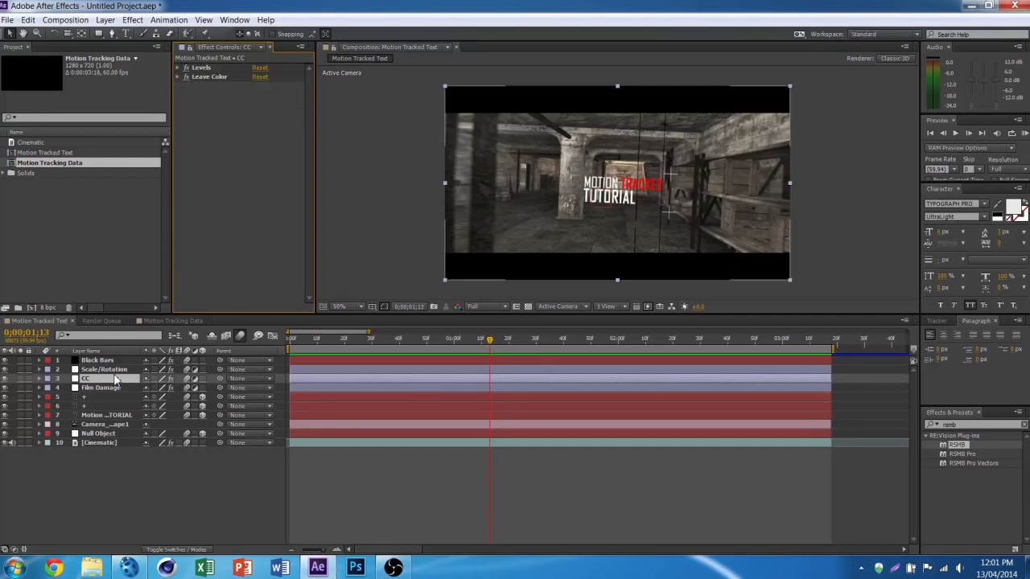
Step: Review the Scale/Rotation layer's Transform keyframes, comparing the composition from the first frame to 0;00;01;07
left_click(105, 369)
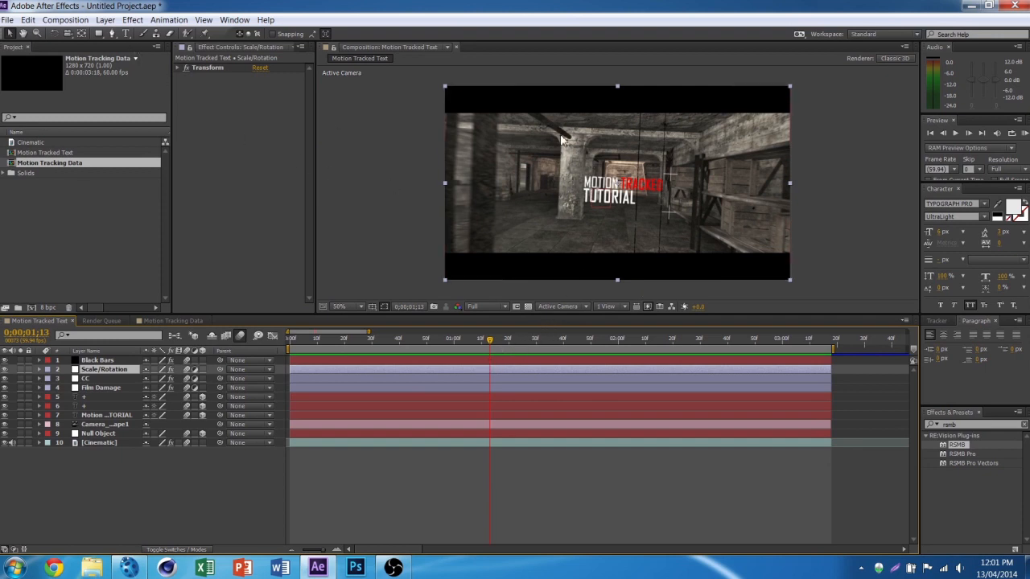
key("u")
key("Home")
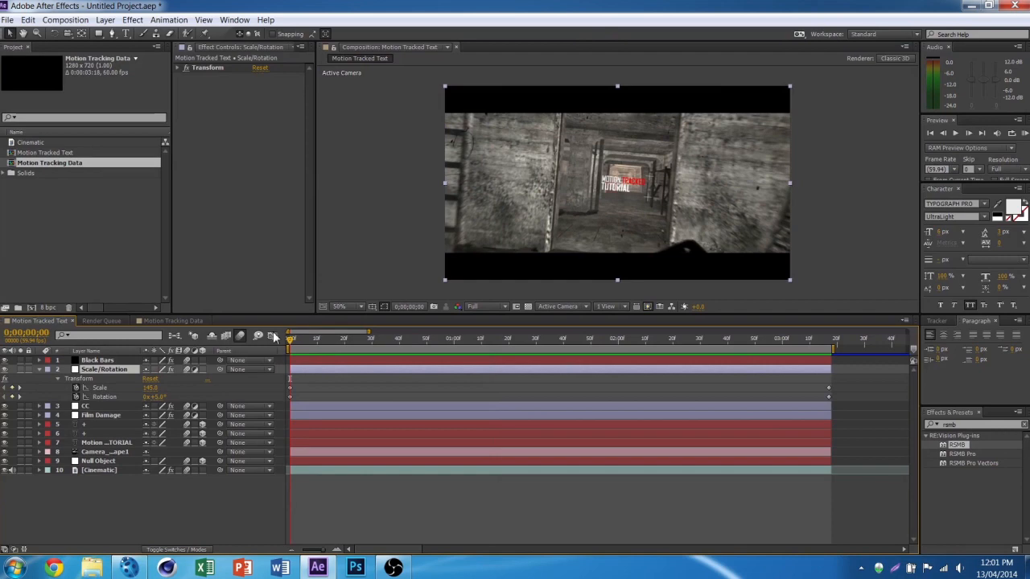
left_click_drag(294, 344, 473, 342)
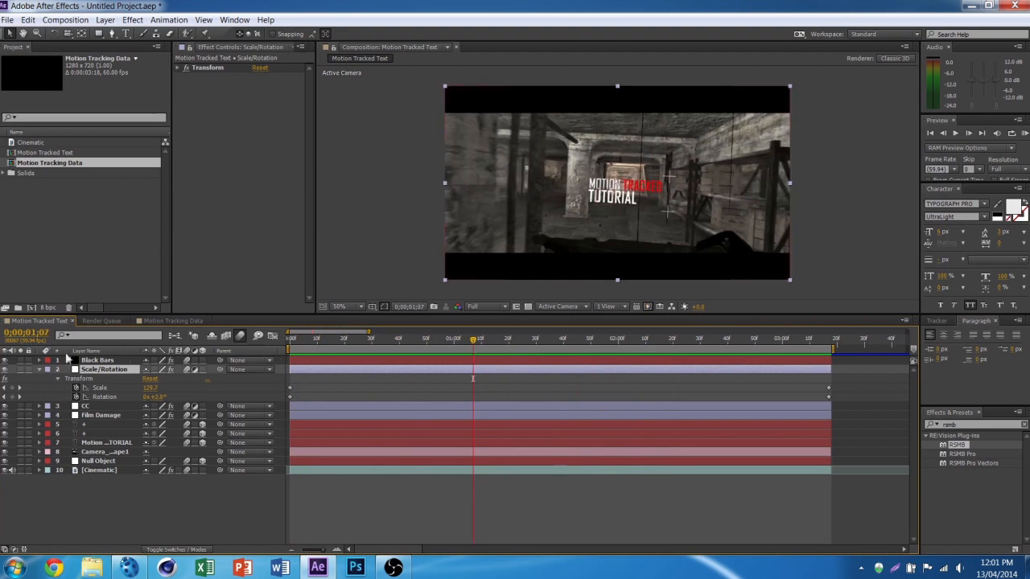
left_click(39, 370)
left_click(39, 369)
Step: Examine the CC Jaws settings on the Black Bars layer and view the frame at 0;00;01;53
left_click(80, 361)
left_click(394, 493)
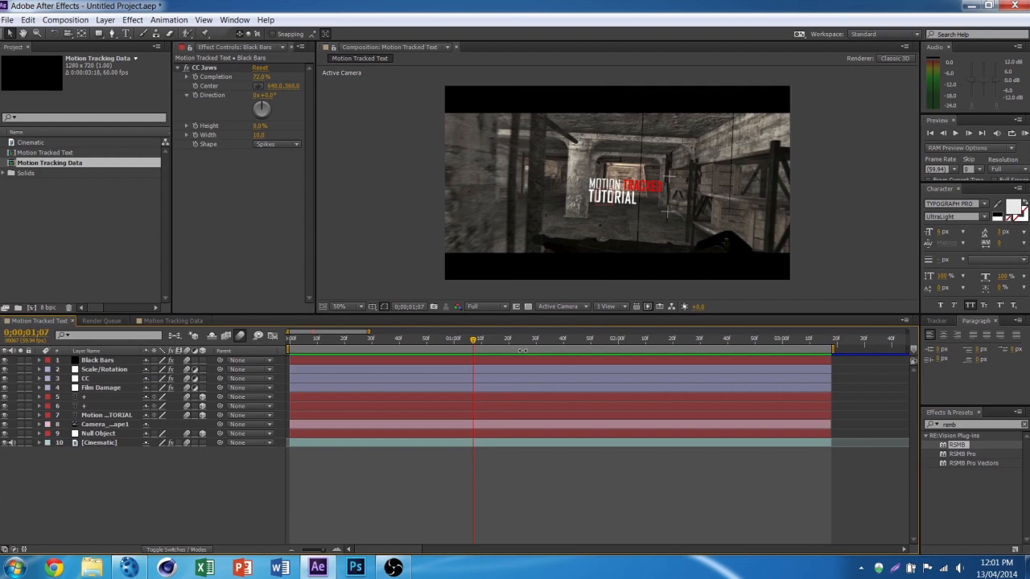
left_click(600, 339)
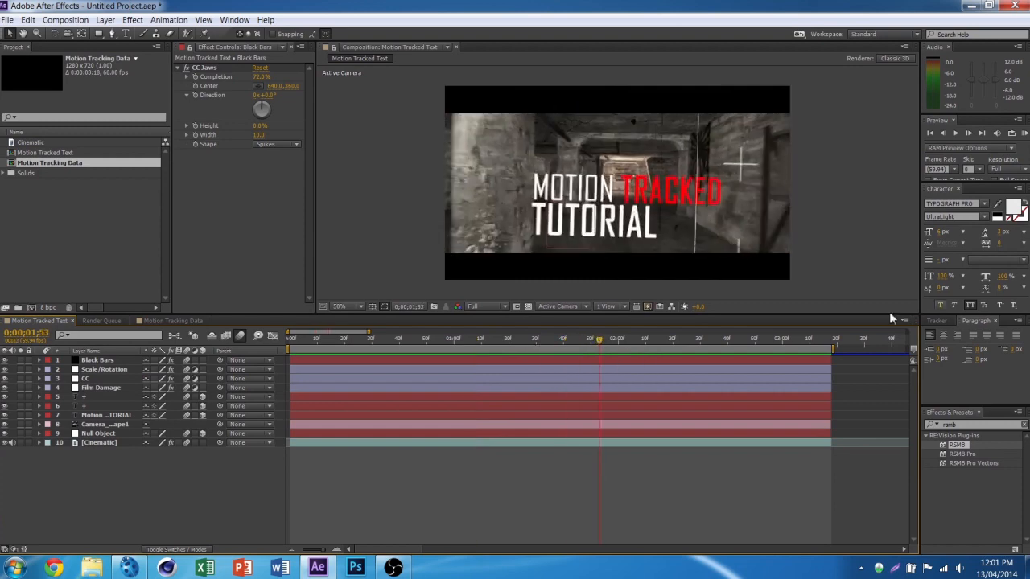
Step: Play a RAM preview of the finished composition, stop it and view the frame at 0;00;02;02
left_click(1023, 134)
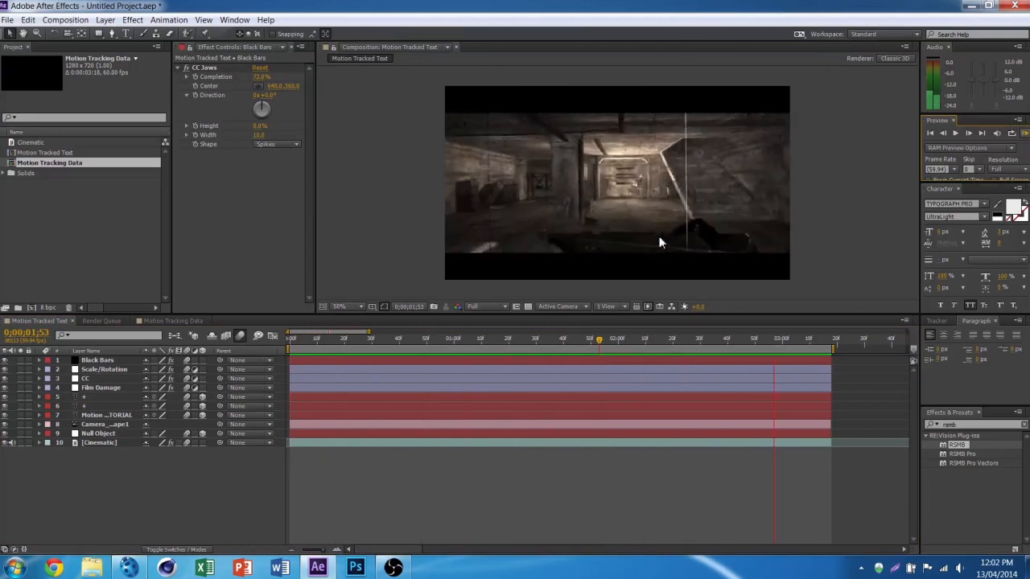
key("space")
left_click(623, 339)
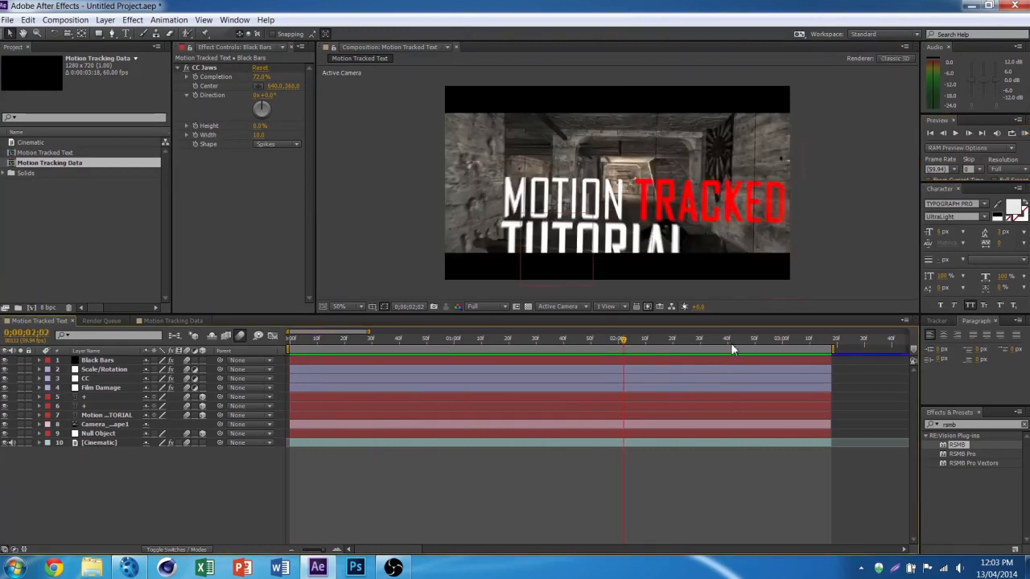